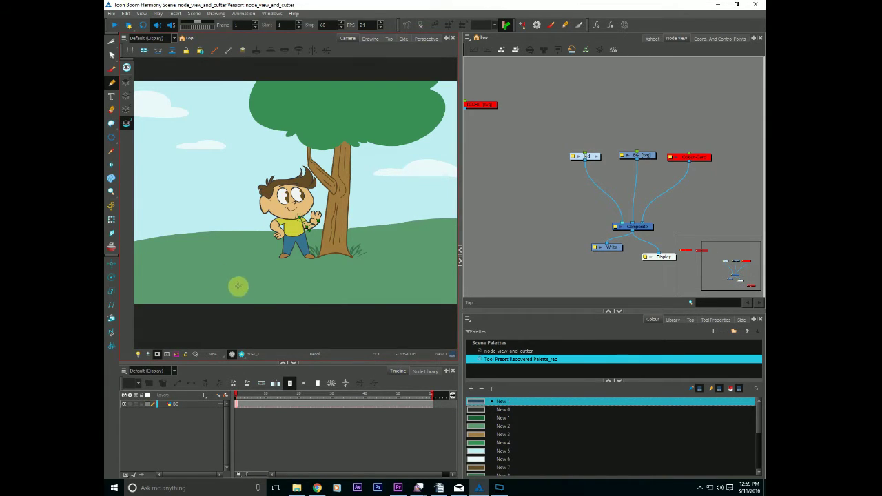
Pan the Camera view and widen the Node View to show the full node network.
key(space)
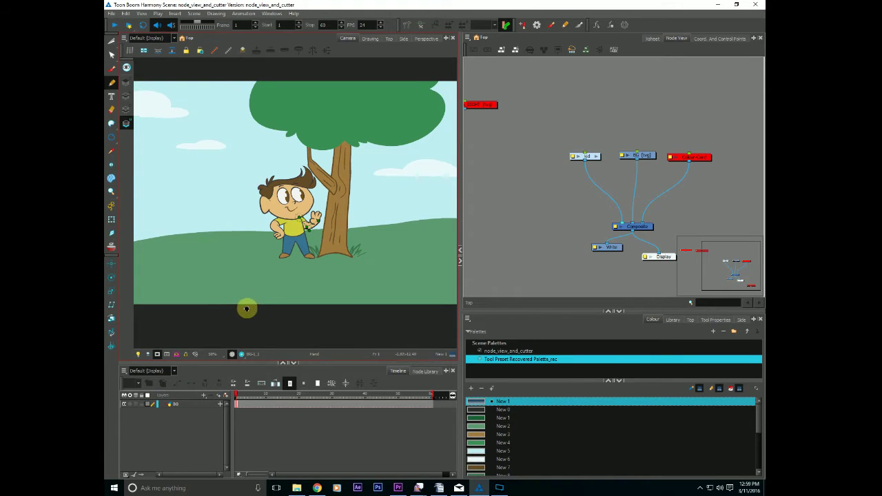
drag(246, 307, 230, 310)
mouse_move(502, 199)
mouse_down()
mouse_move(495, 215)
mouse_move(315, 216)
mouse_up()
Enlarge the Node View and shift the kid, BG and Colour Card nodes up and left.
drag(462, 315, 460, 351)
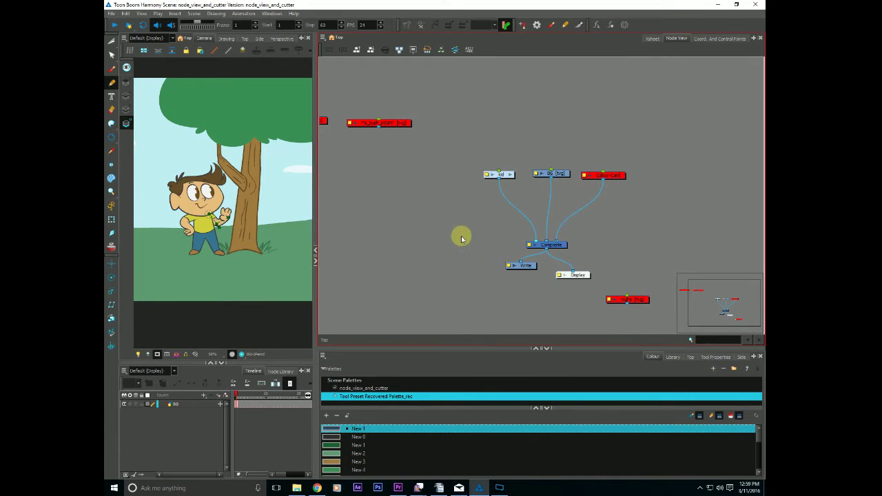
scroll(462, 244, up, 1)
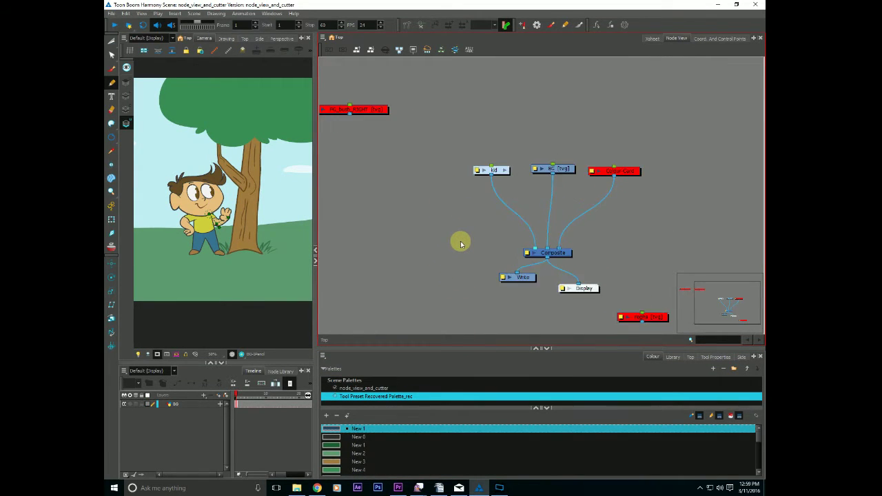
scroll(460, 243, up, 1)
scroll(459, 242, up, 1)
scroll(459, 241, down, 1)
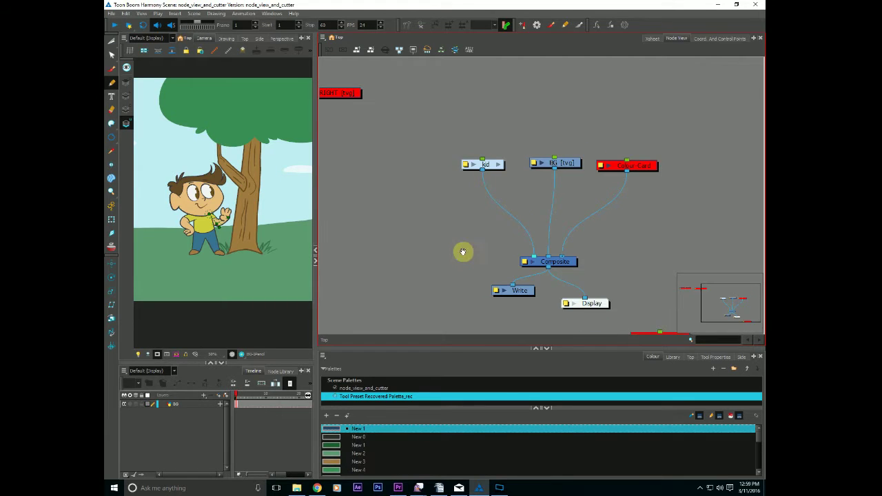
drag(437, 147, 431, 144)
drag(512, 142, 505, 141)
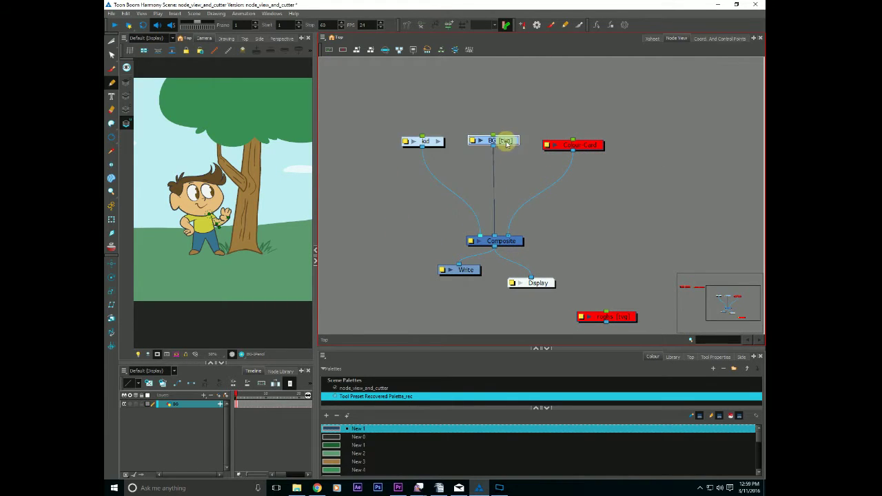
drag(583, 144, 581, 141)
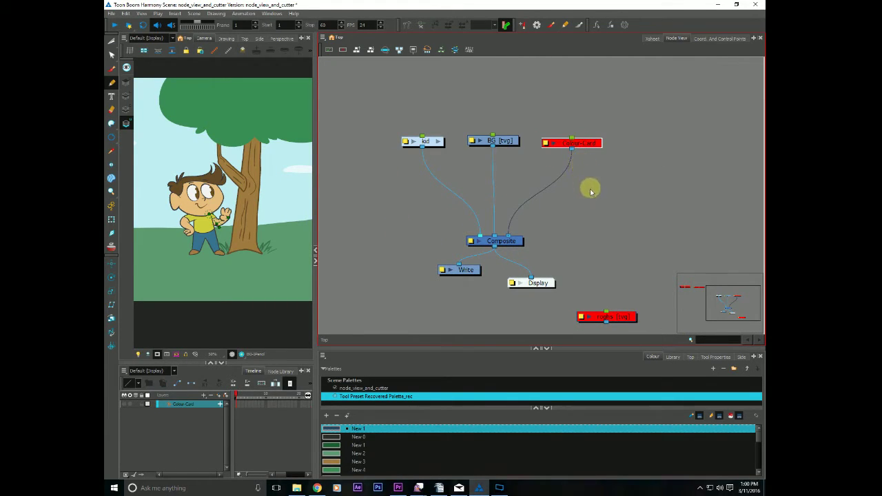
Nudge the kid and BG nodes slightly up and left.
click(198, 406)
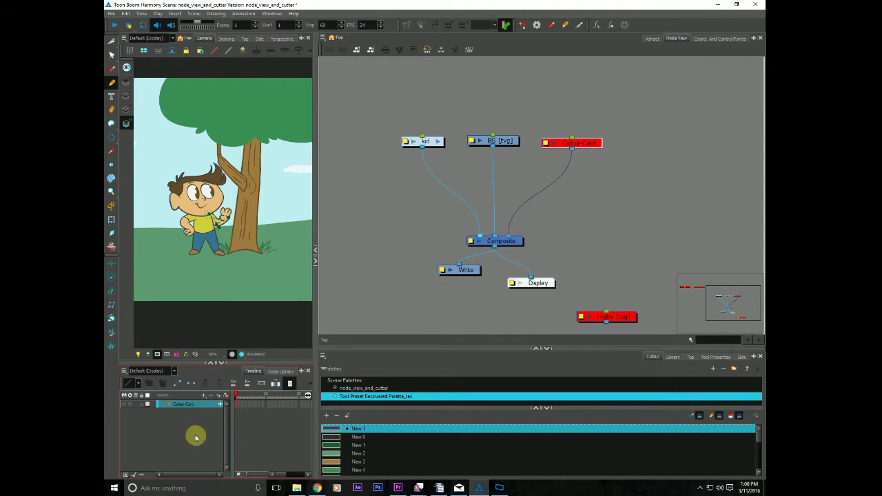
click(537, 178)
click(524, 148)
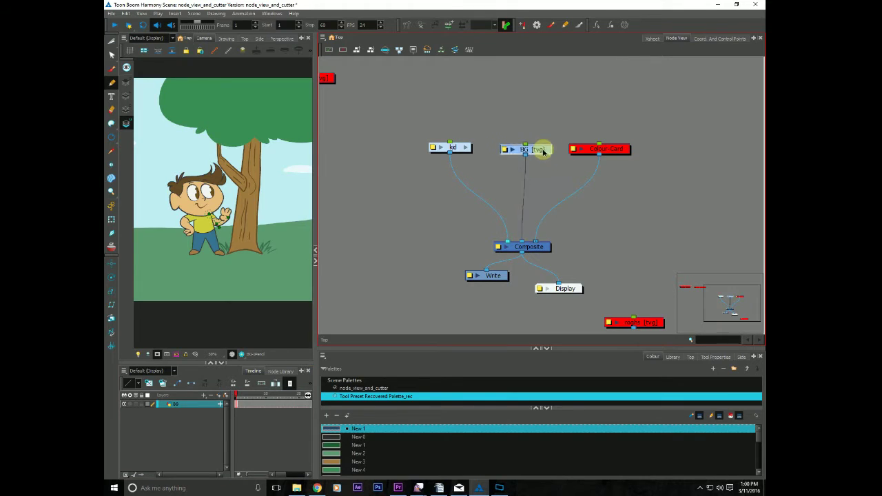
click(455, 149)
drag(455, 150, 451, 149)
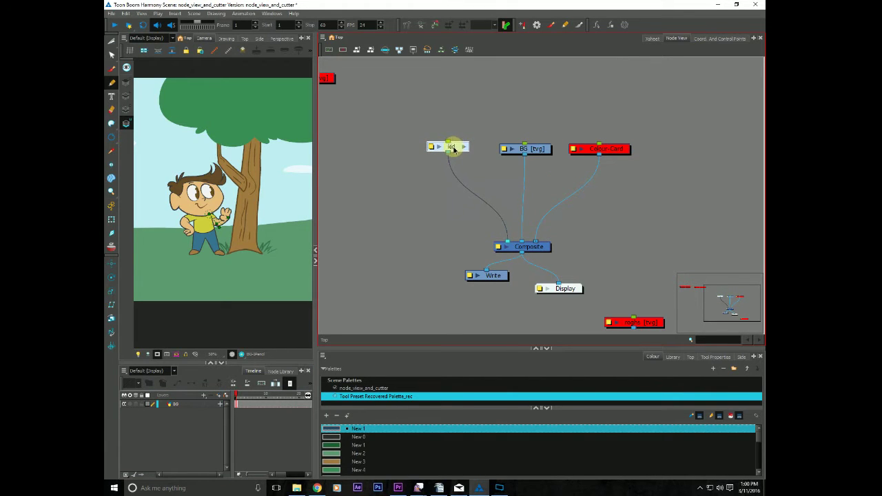
click(534, 151)
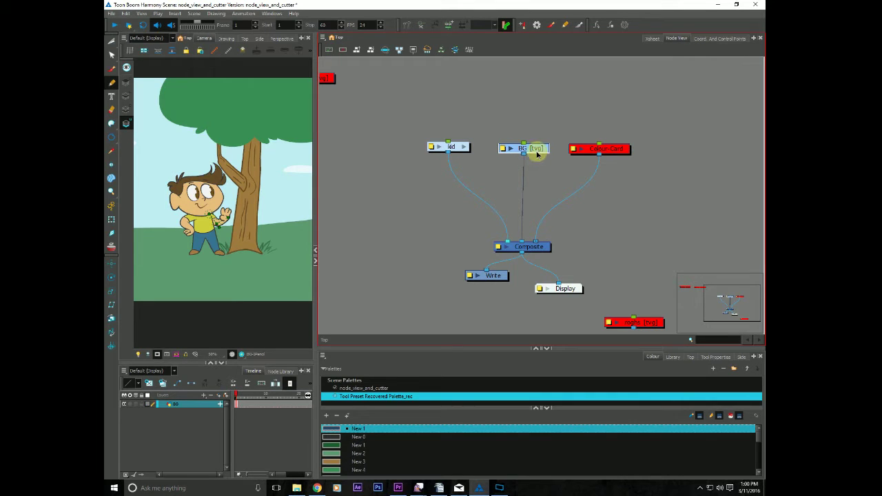
drag(543, 161, 541, 158)
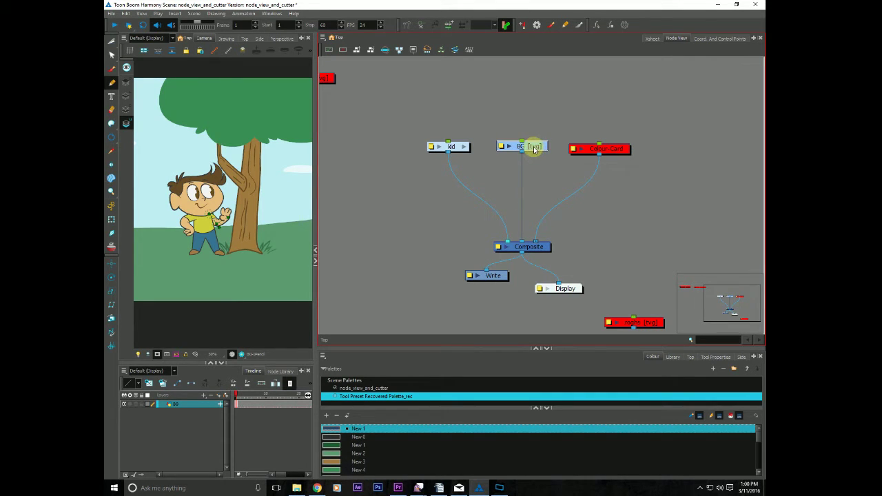
Move Colour Card far right, toggle BG with D, and shift the network right.
drag(613, 154, 689, 154)
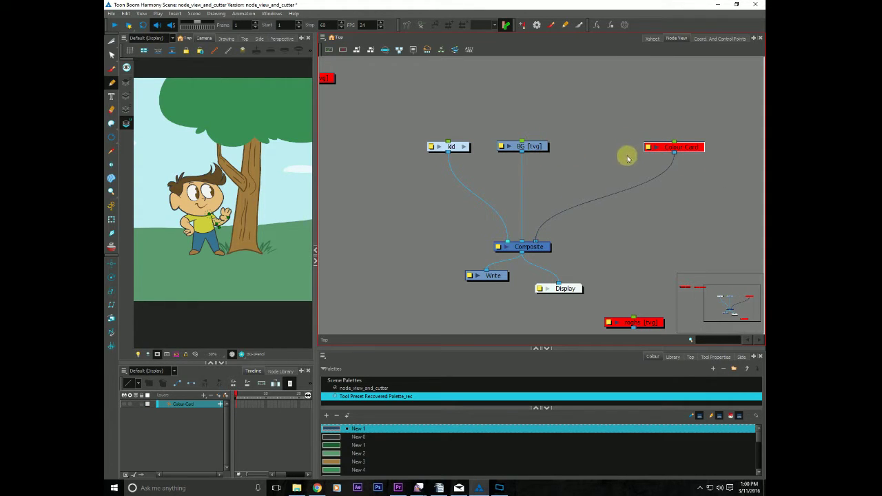
click(521, 165)
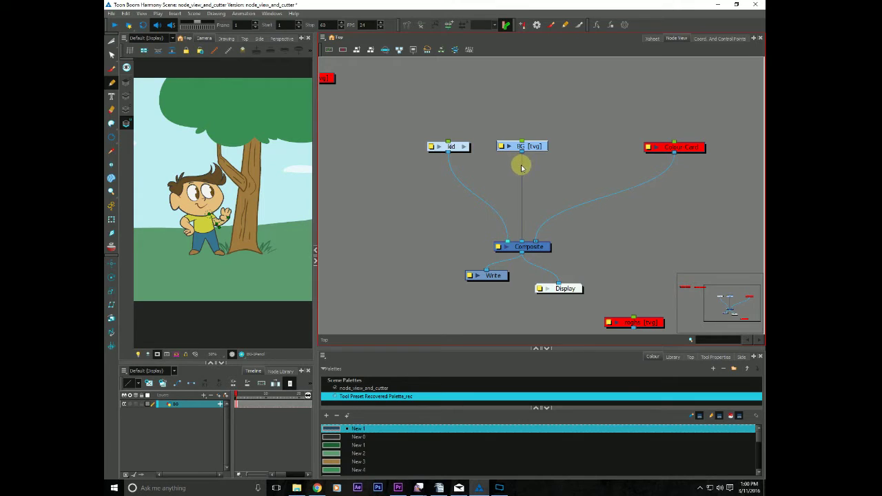
key(d)
key(d)
drag(535, 146, 542, 151)
drag(510, 189, 552, 190)
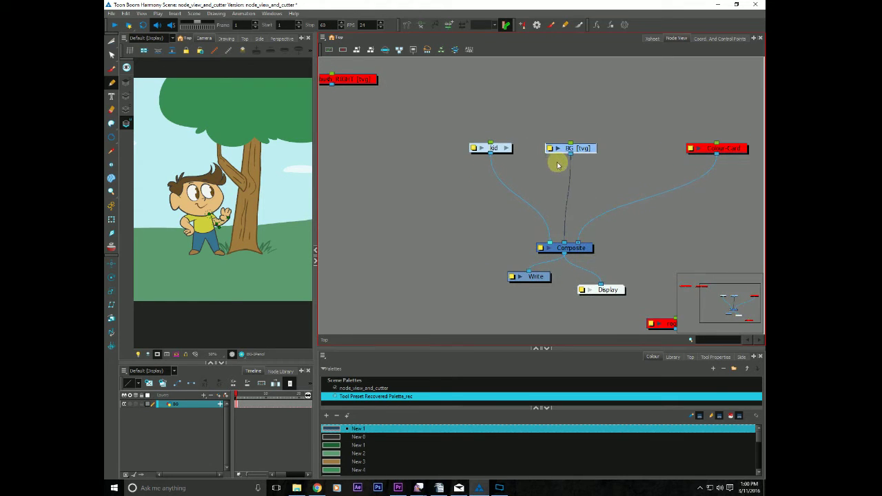
double_click(551, 149)
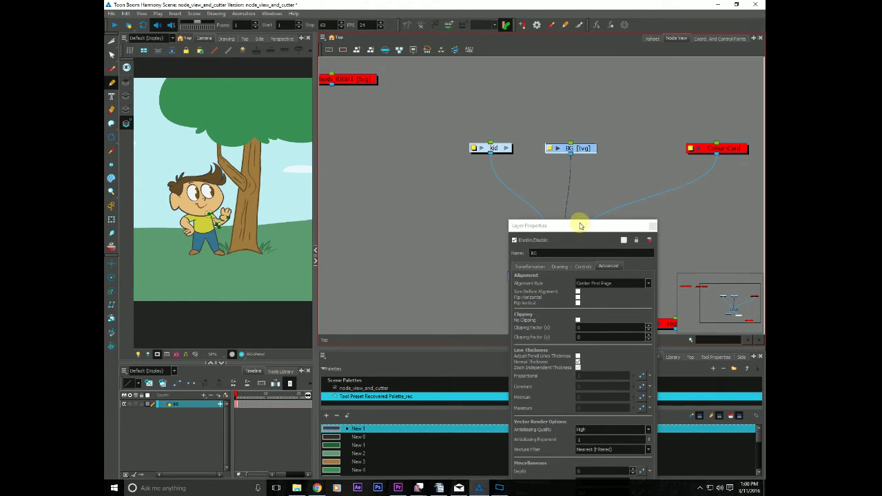
drag(581, 223, 374, 82)
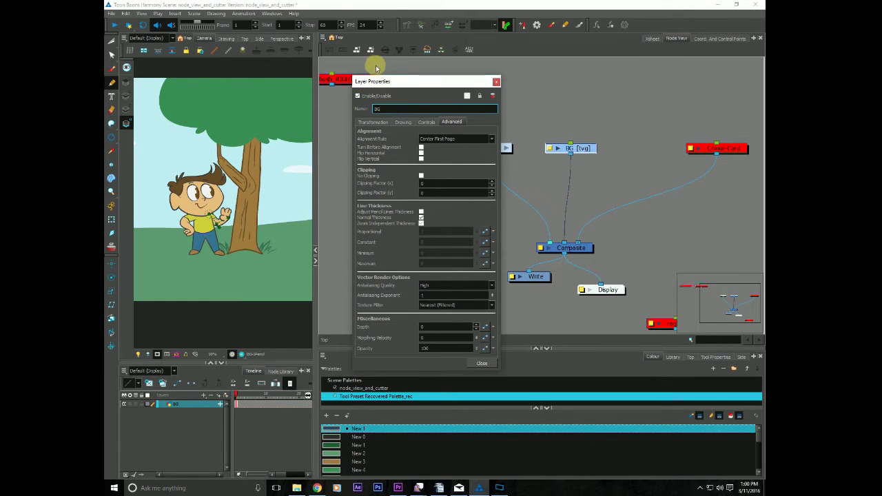
click(370, 122)
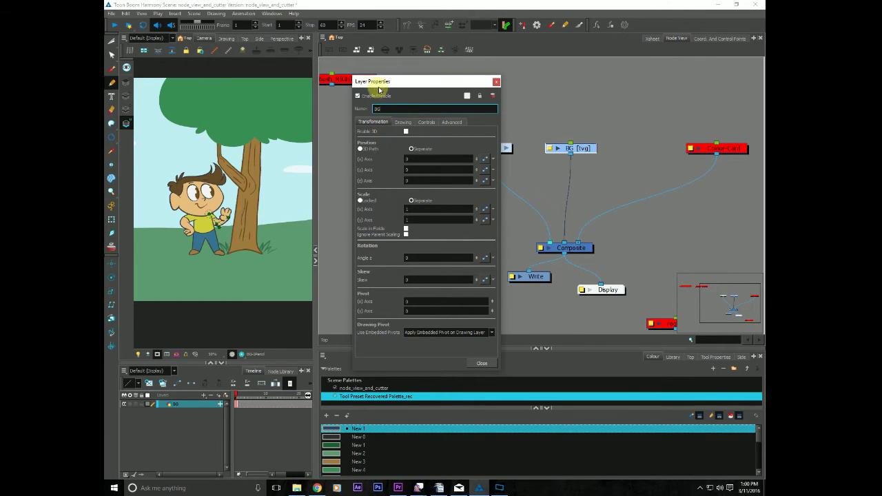
drag(375, 78, 381, 83)
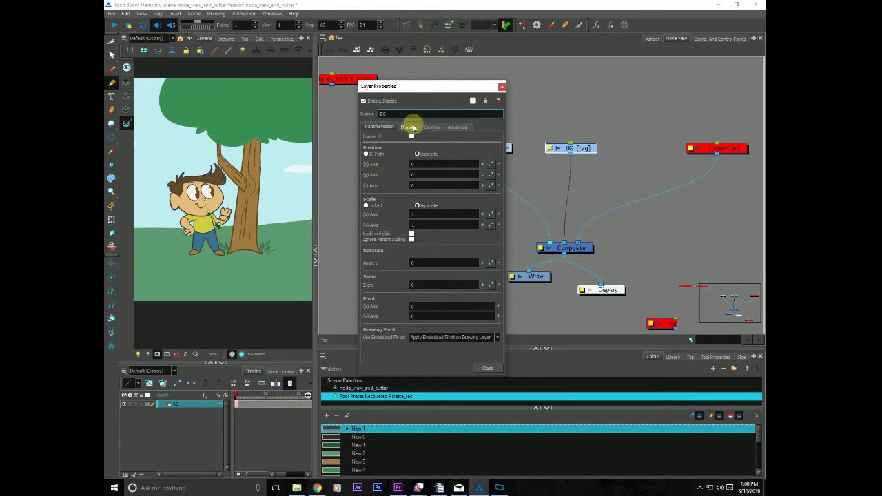
click(409, 127)
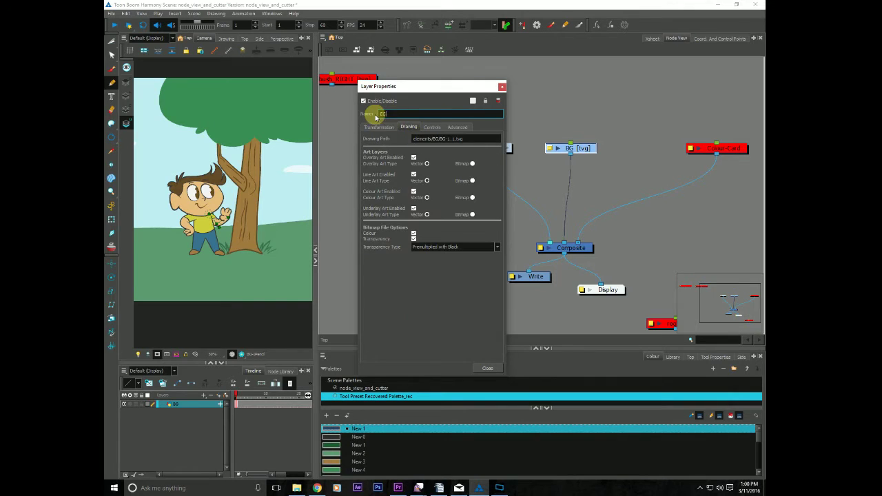
click(432, 127)
click(456, 127)
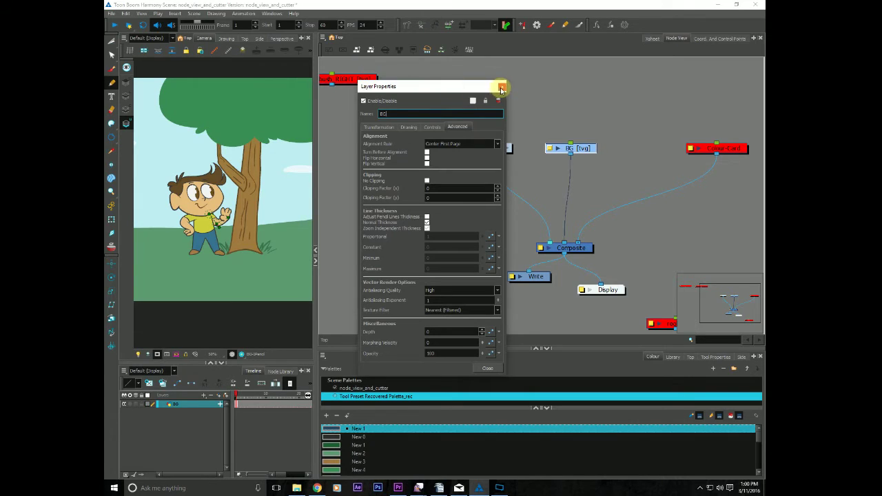
click(502, 88)
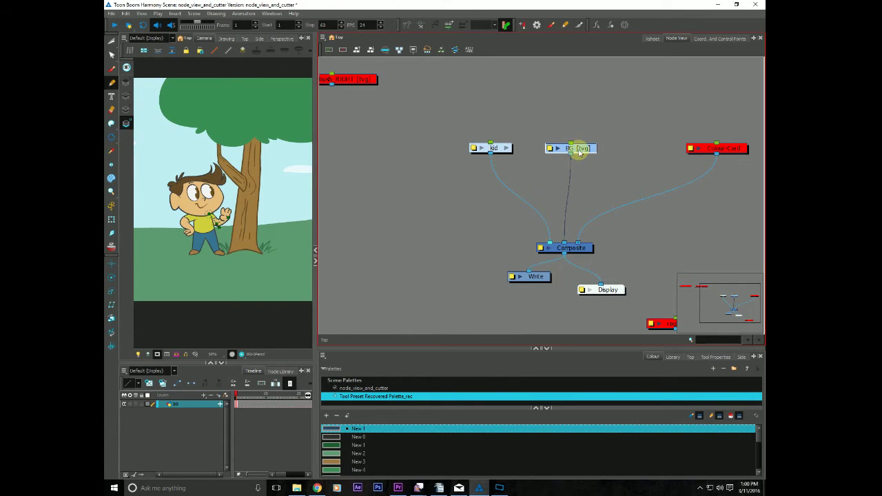
click(557, 148)
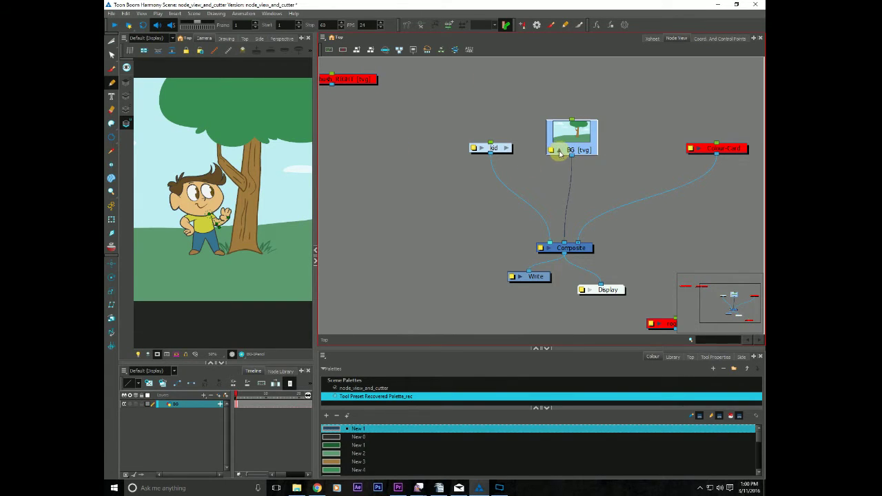
drag(586, 149, 583, 153)
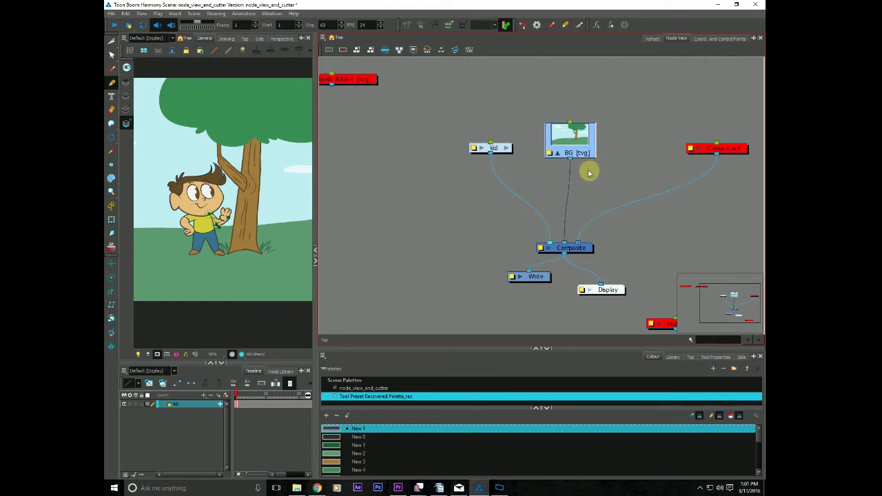
click(557, 153)
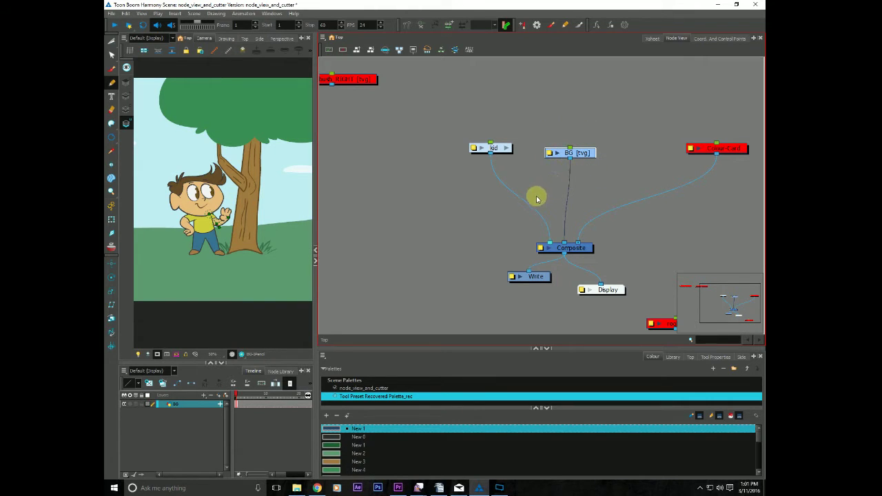
drag(493, 149, 493, 152)
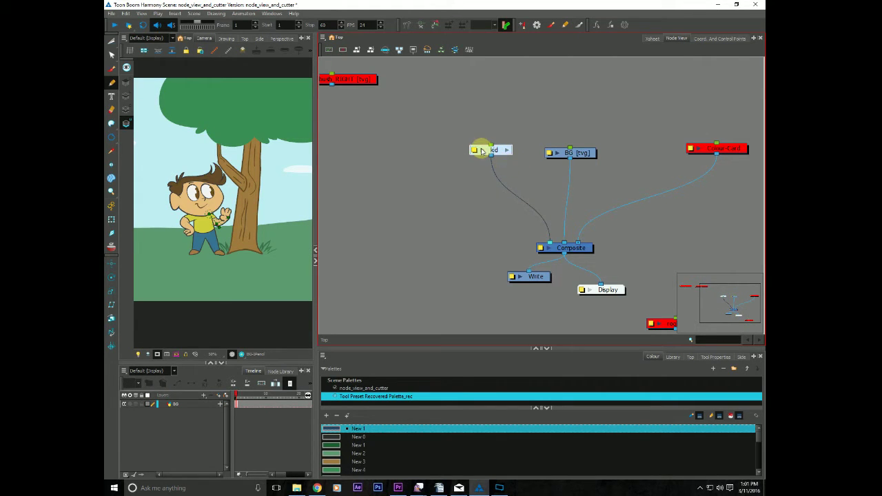
click(481, 150)
click(481, 152)
click(507, 153)
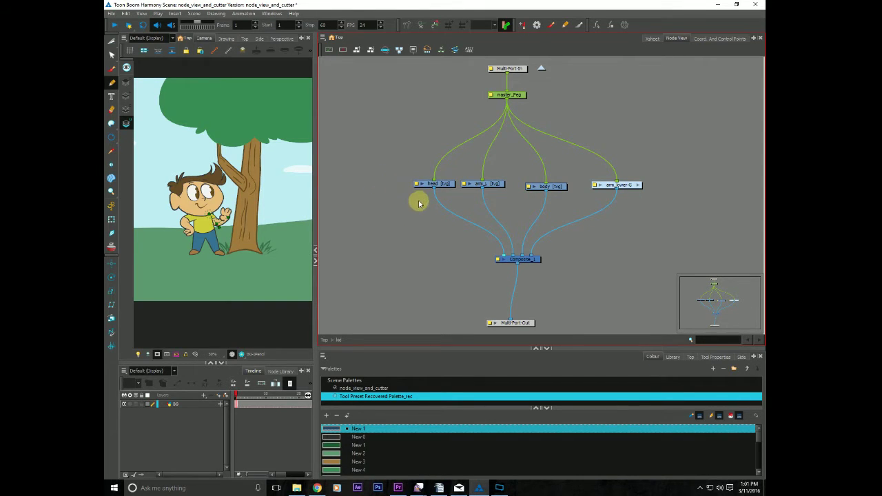
drag(405, 221, 396, 221)
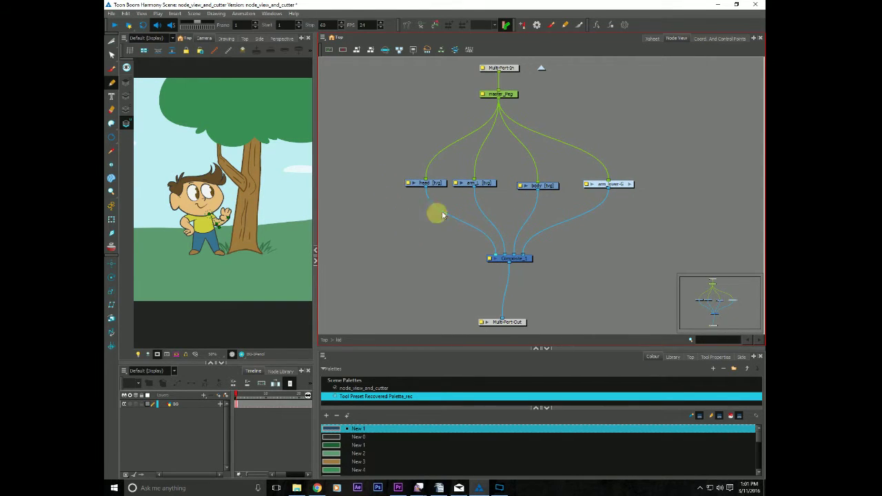
drag(617, 184, 615, 186)
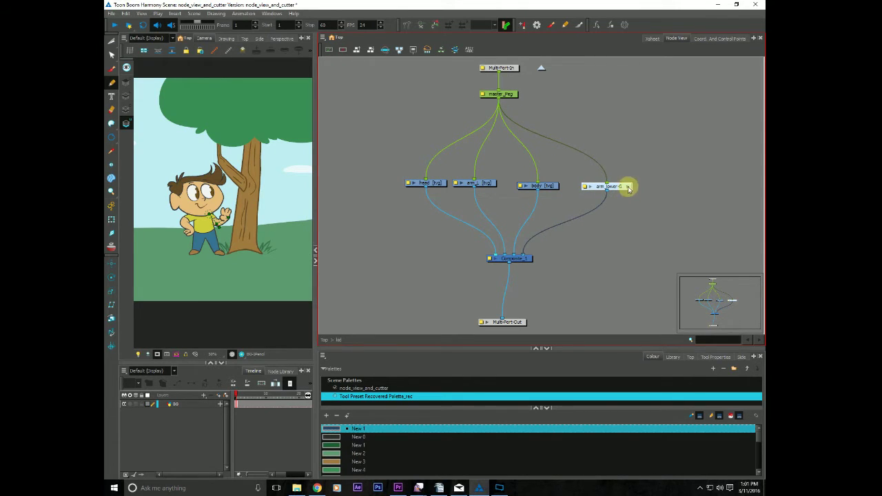
click(627, 186)
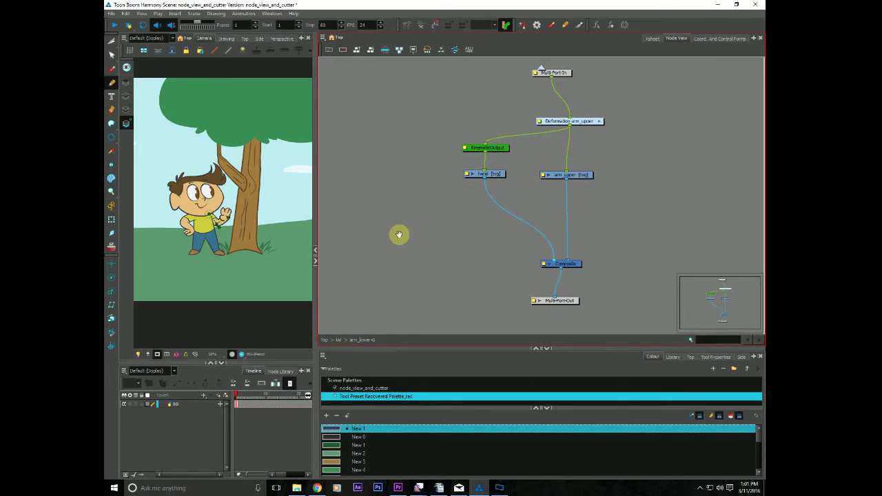
click(337, 340)
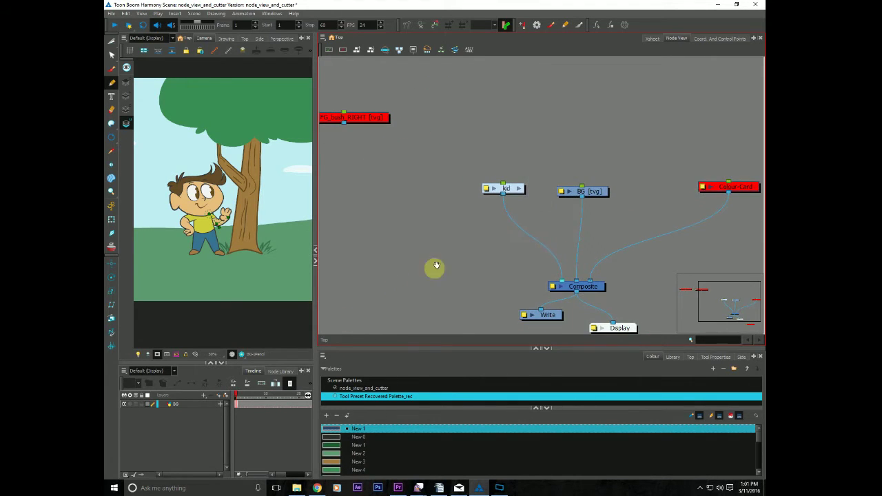
click(518, 187)
click(562, 201)
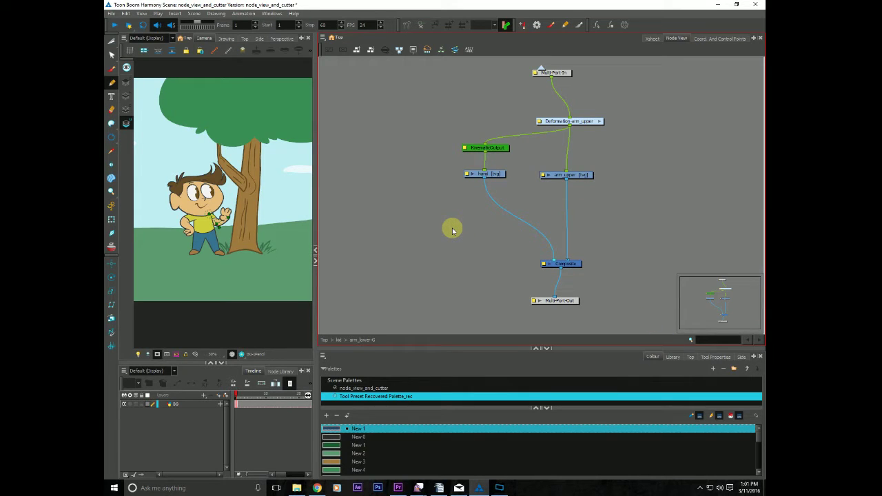
click(324, 340)
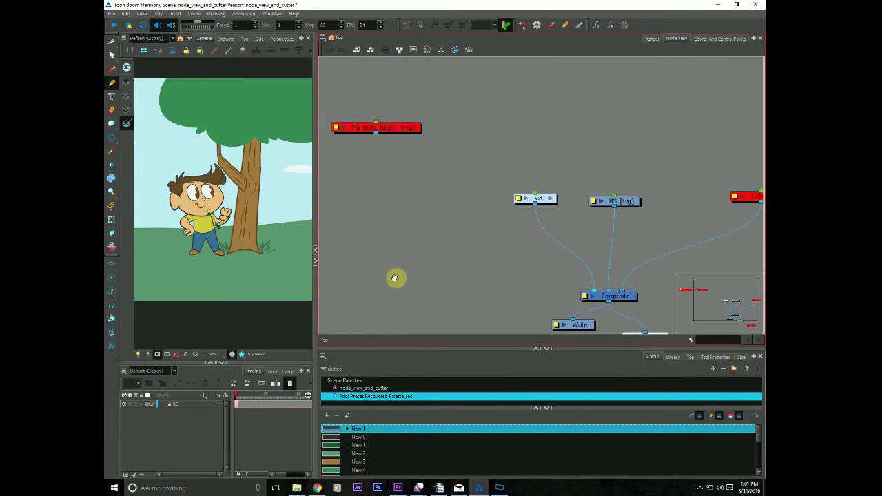
drag(530, 276, 443, 248)
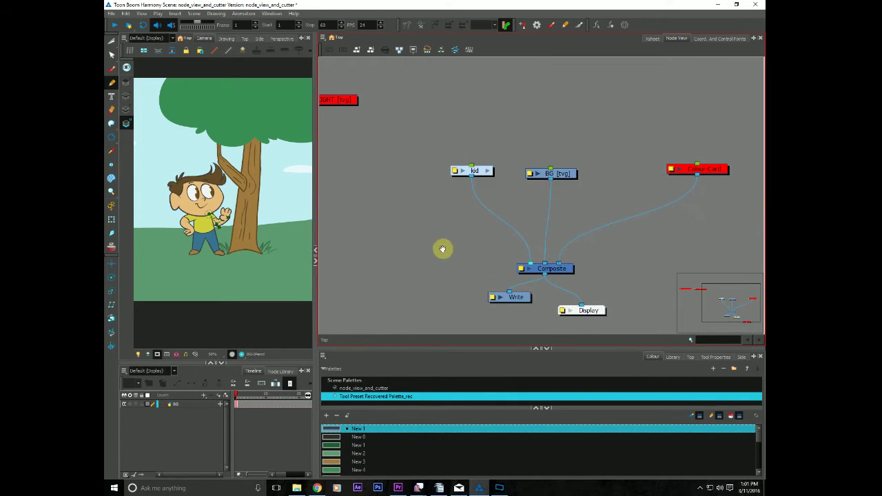
Enter the kid group and reposition master_Peg, tracing its link to body.
click(489, 165)
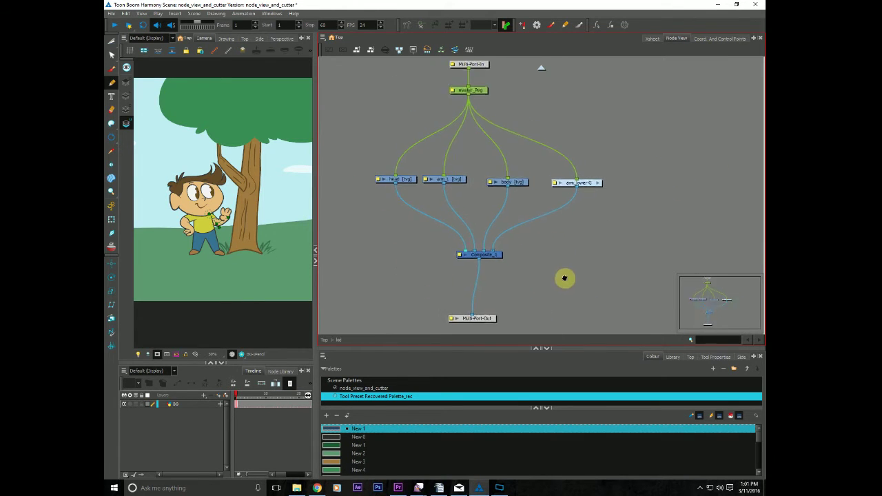
drag(475, 80, 482, 100)
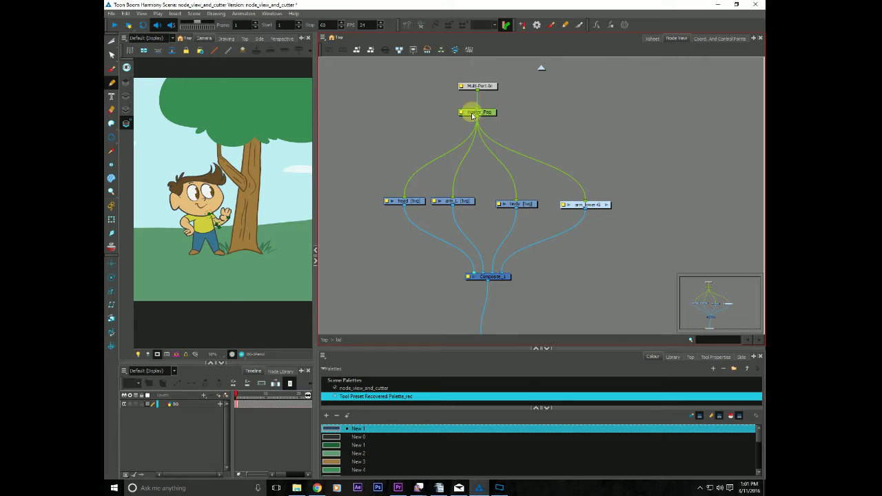
drag(484, 113, 446, 116)
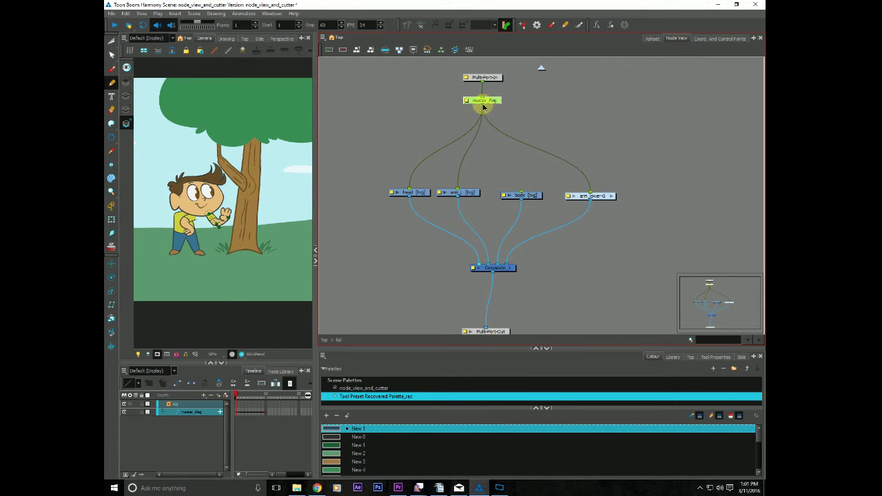
drag(484, 107, 522, 191)
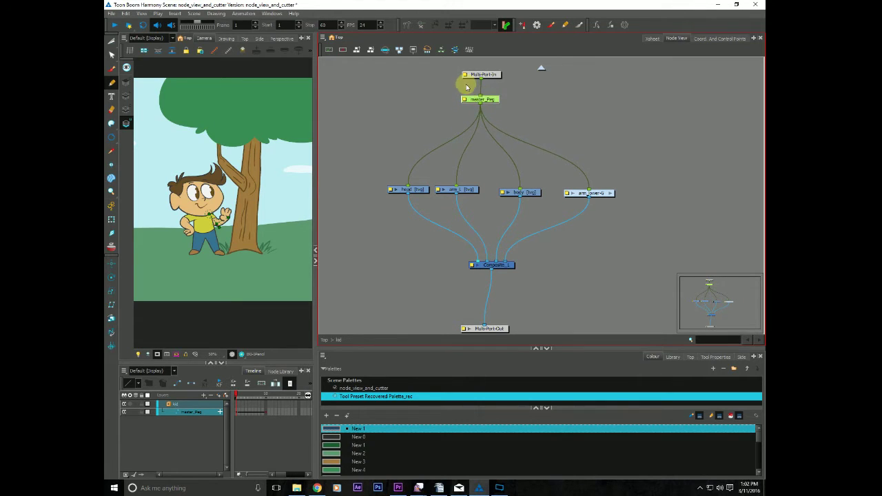
drag(487, 99, 474, 101)
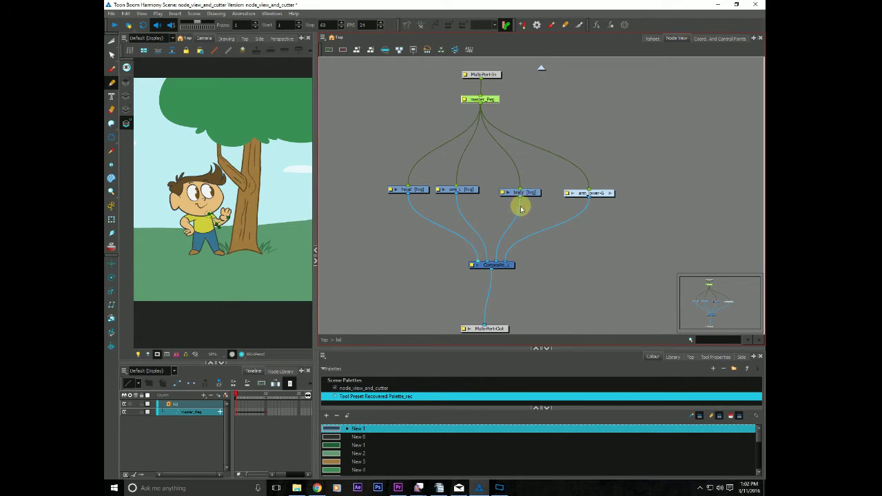
Select and nudge the body node, then reselect master_Peg.
click(524, 193)
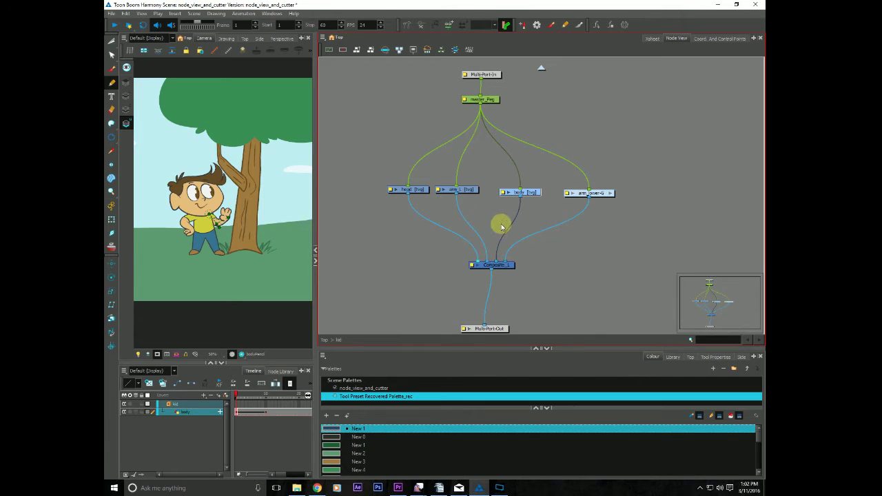
drag(528, 193, 530, 190)
click(481, 99)
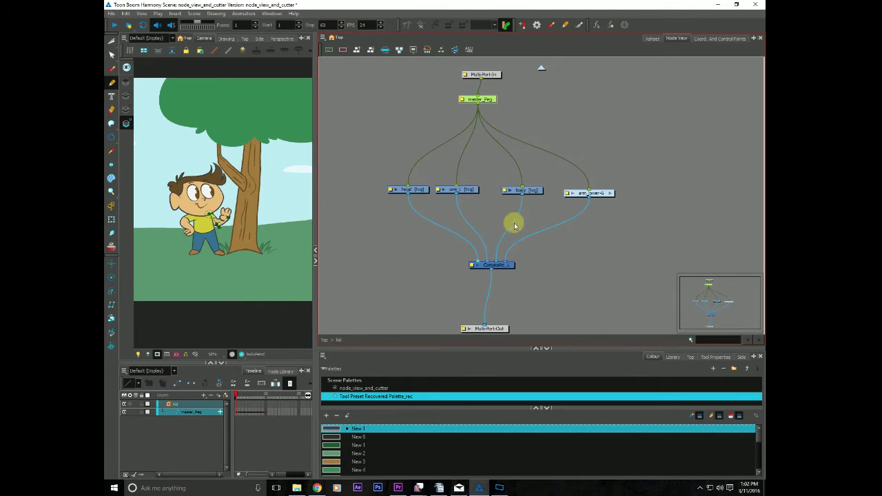
scroll(522, 221, down, 2)
scroll(522, 221, left, 1)
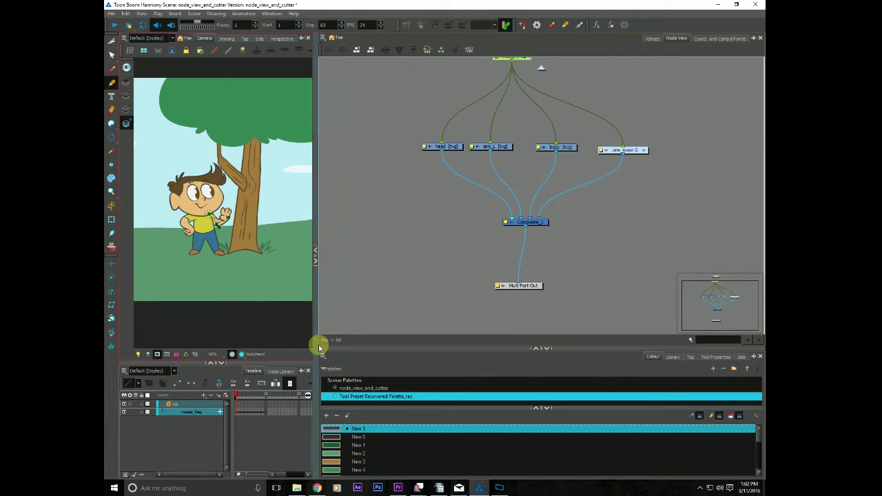
Widen the Camera view and find the Cutter node in the Node Library's Favorites.
drag(314, 299, 486, 299)
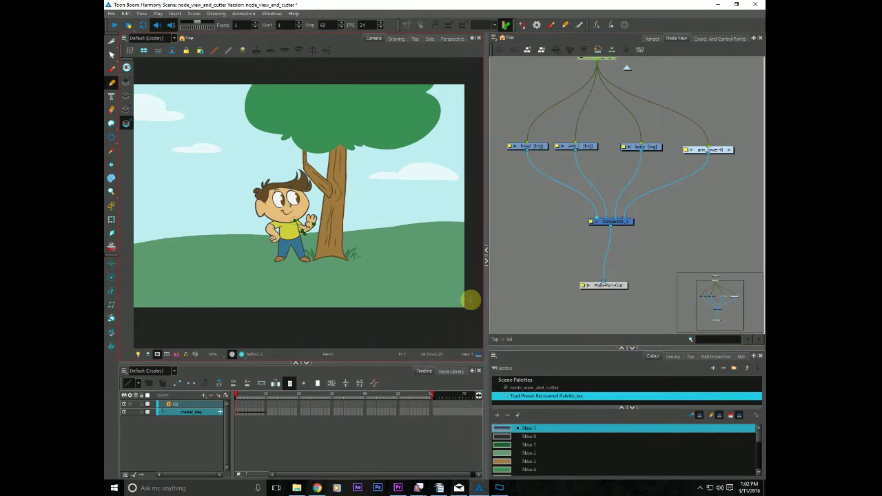
click(452, 371)
drag(354, 360, 355, 336)
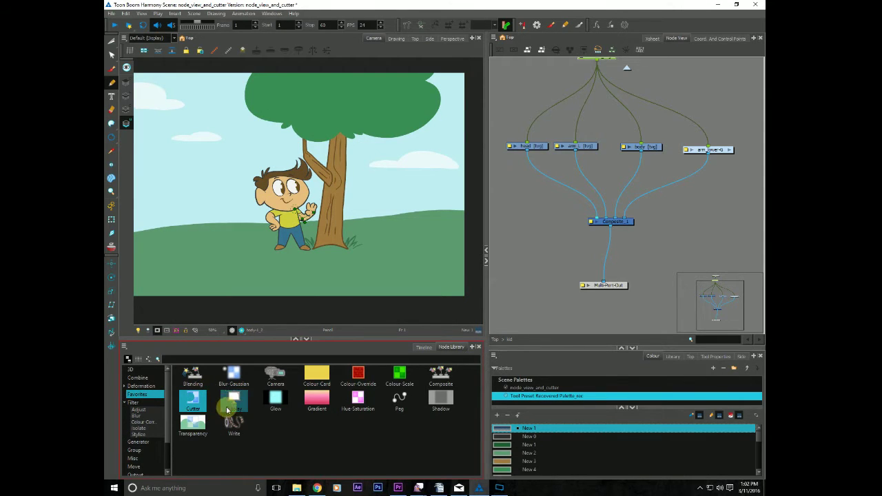
click(195, 401)
click(135, 397)
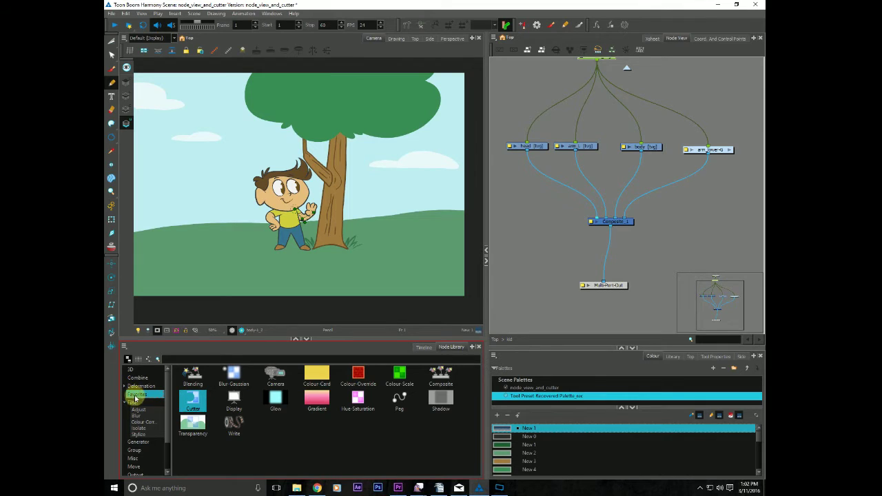
click(191, 401)
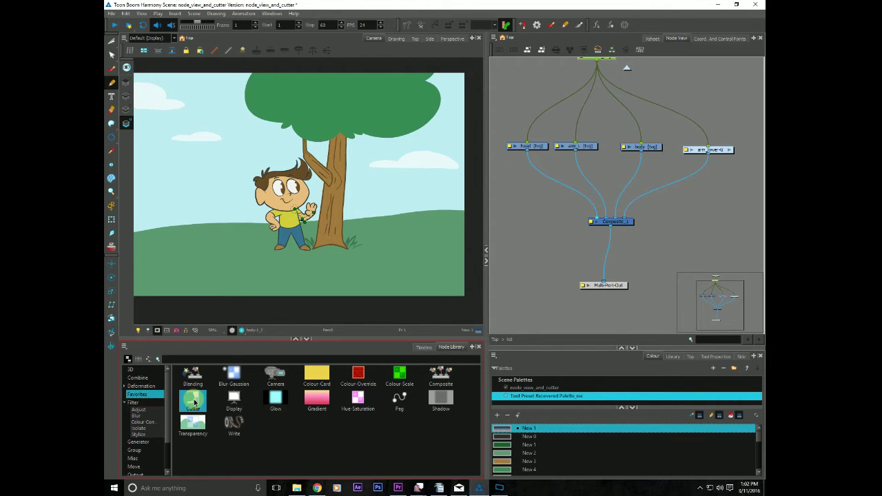
Drop a Cutter node into the kid network beside arm_lower-G.
mouse_move(195, 402)
mouse_down()
mouse_move(710, 207)
mouse_move(621, 228)
mouse_up()
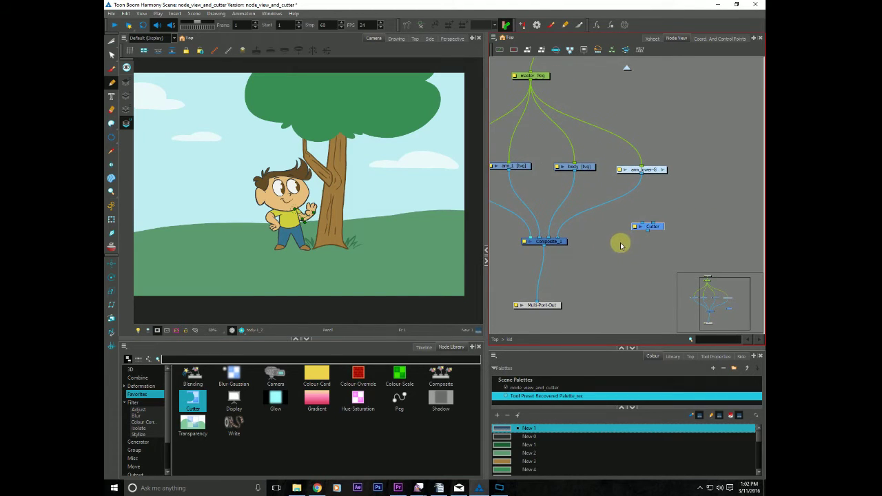
scroll(618, 253, up, 2)
scroll(620, 249, up, 1)
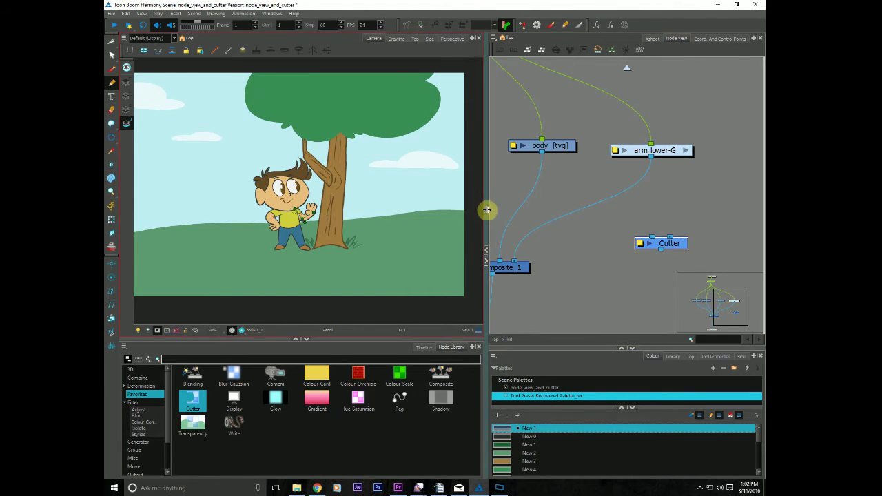
drag(487, 207, 376, 210)
drag(555, 246, 595, 250)
click(595, 251)
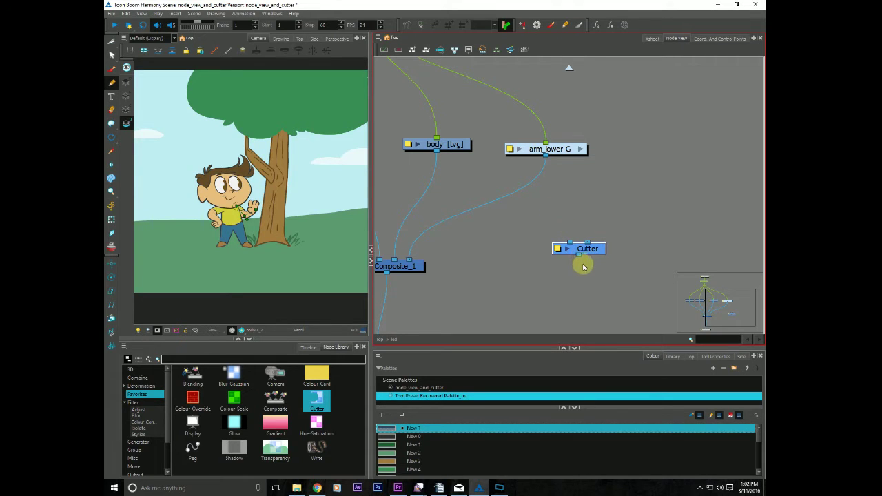
Preview a Cutter-to-Composite_1 link and zoom out over the whole kid network.
drag(579, 257, 443, 242)
drag(578, 259, 413, 255)
drag(503, 283, 591, 285)
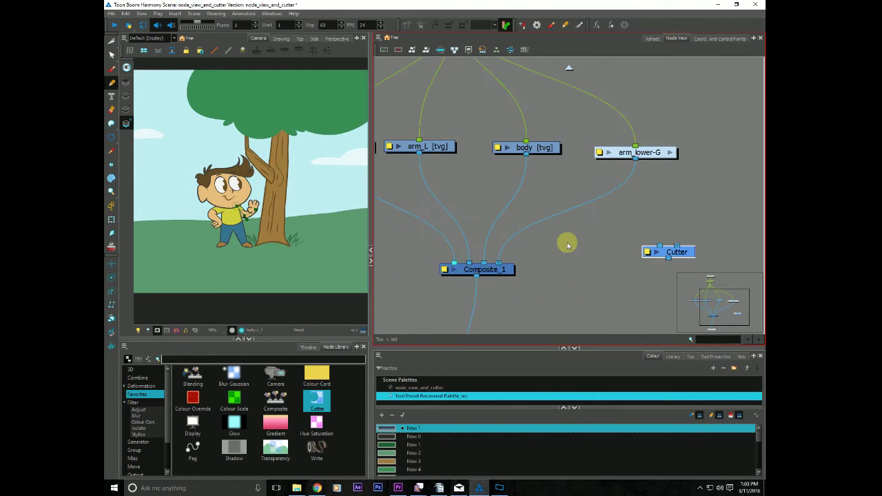
key(2)
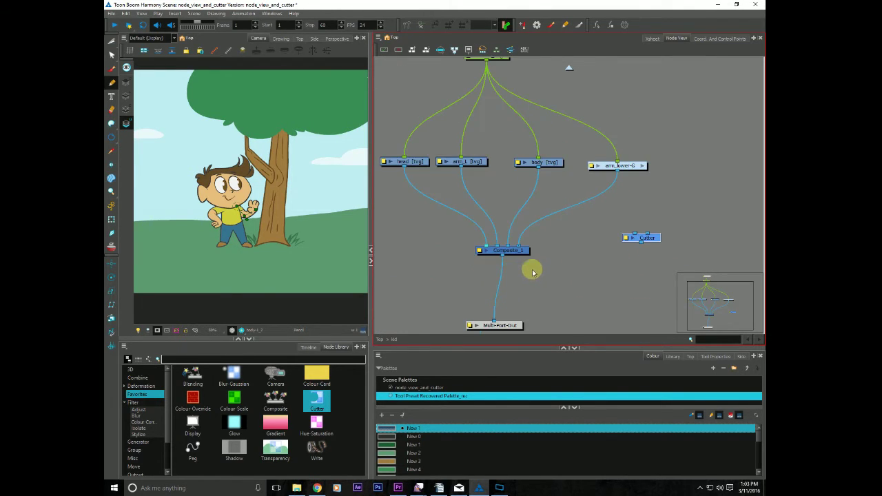
key(2)
click(276, 239)
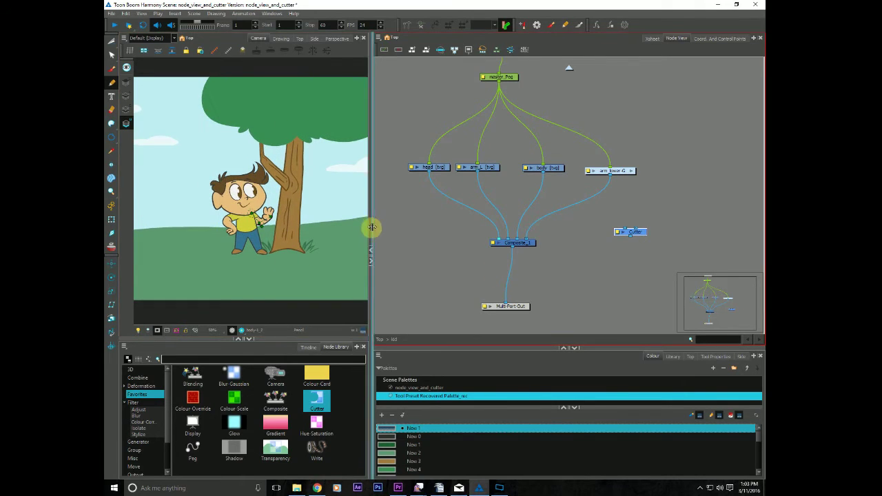
drag(373, 229, 489, 234)
Show the Timeline at frames 12–15, return to Top, and toggle BG off and on.
click(425, 348)
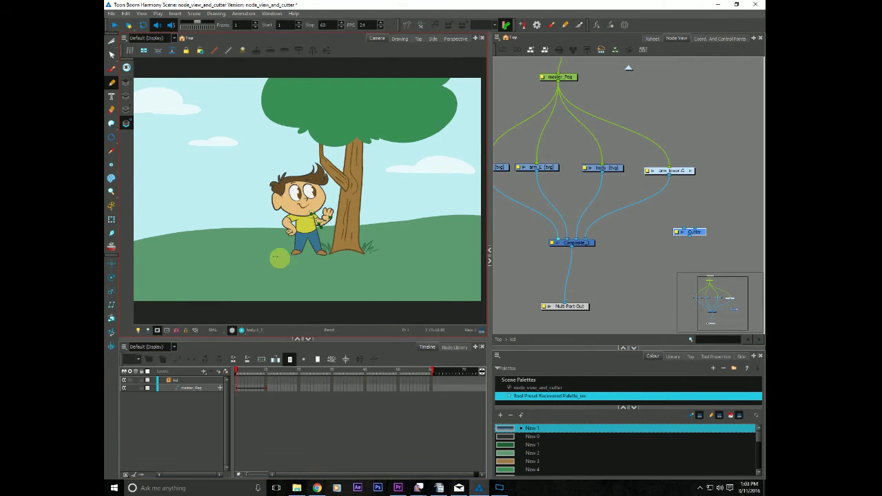
mouse_move(238, 372)
mouse_down()
mouse_move(277, 373)
mouse_move(232, 370)
mouse_up()
key(period)
key(period)
key(period)
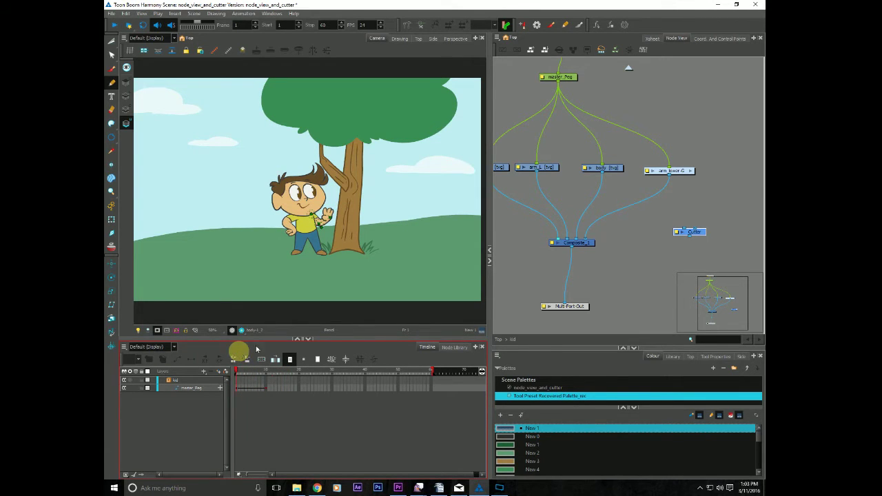
click(497, 339)
click(691, 203)
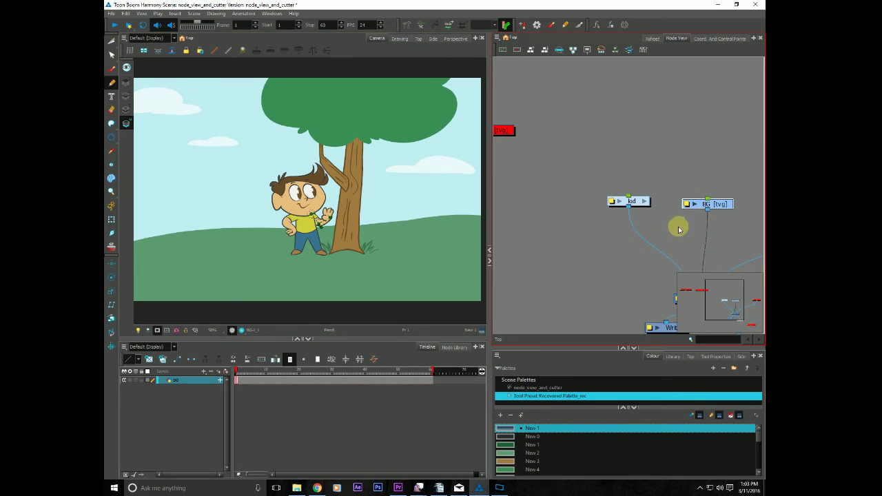
key(d)
key(d)
key(d)
key(d)
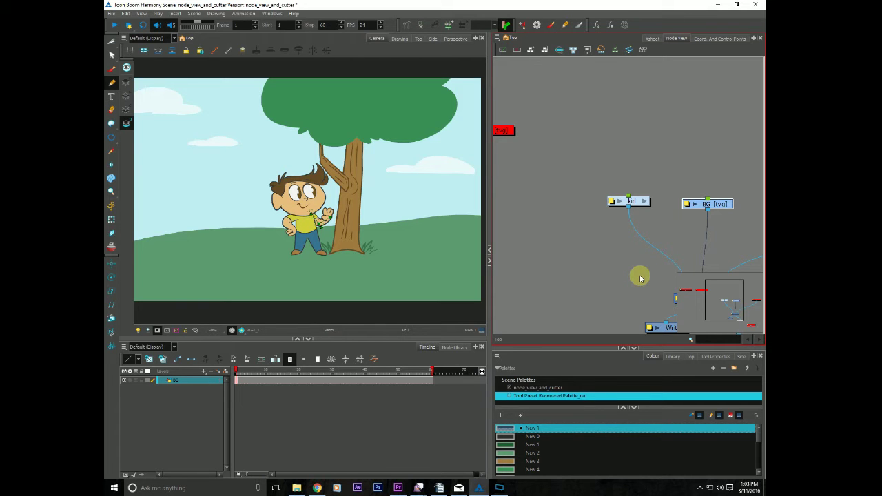
Reopen the kid group and route arm_lower-G's output through the Cutter node.
click(644, 202)
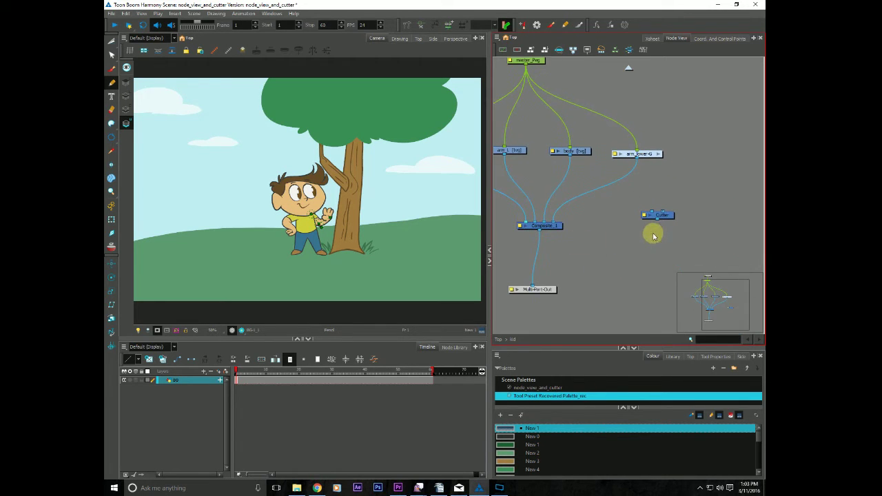
drag(666, 242, 642, 238)
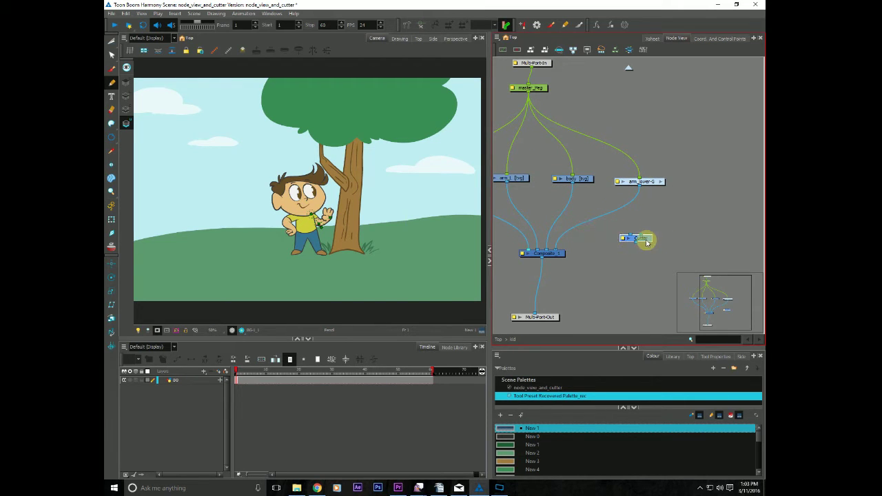
drag(648, 241, 618, 218)
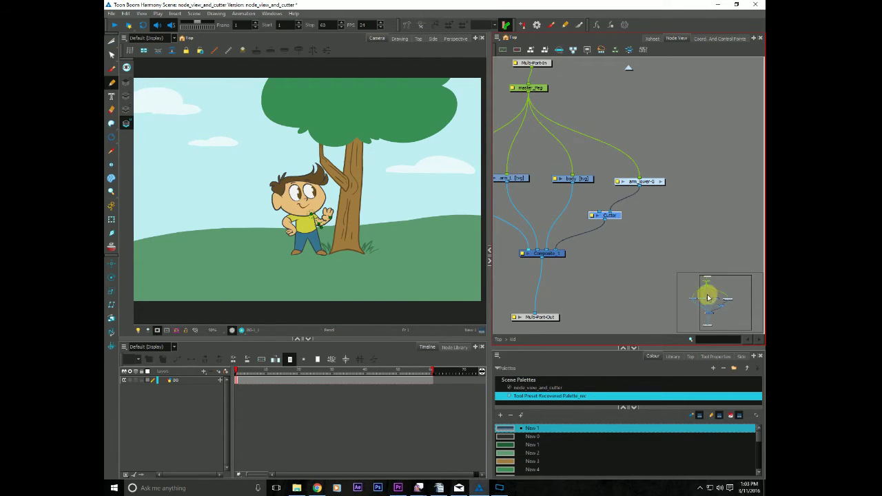
mouse_move(616, 214)
mouse_down()
mouse_move(654, 229)
mouse_move(612, 217)
mouse_move(645, 232)
mouse_up()
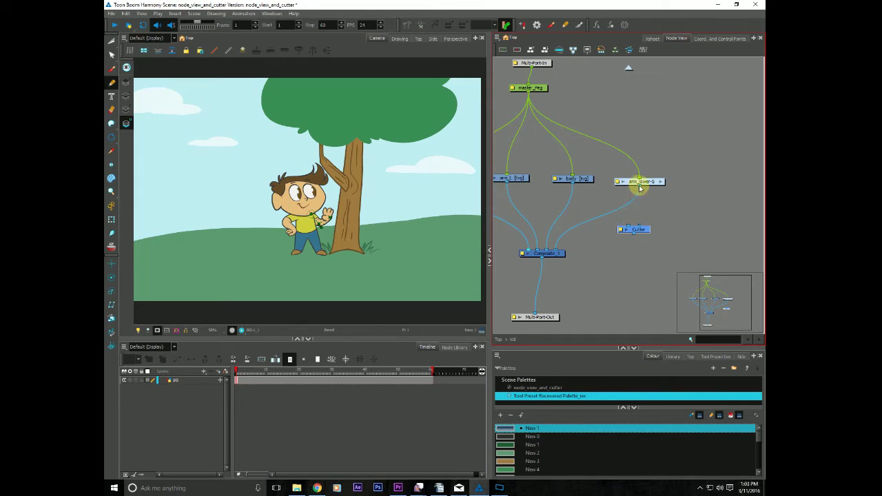
drag(639, 186, 636, 233)
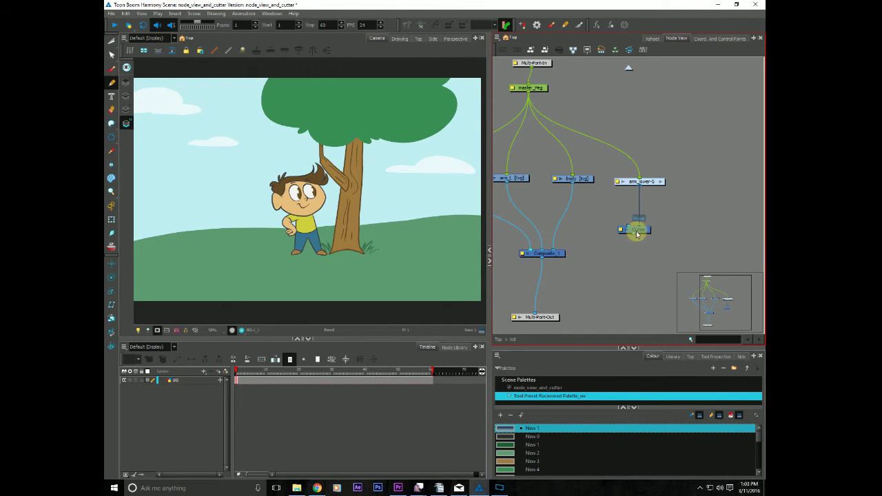
mouse_move(631, 230)
mouse_down()
mouse_move(660, 234)
mouse_move(619, 216)
mouse_move(651, 224)
mouse_up()
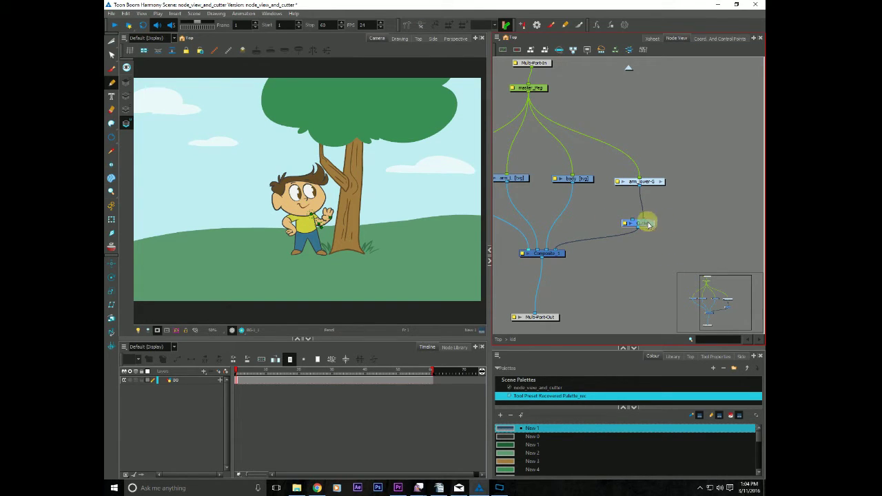
drag(626, 224, 626, 221)
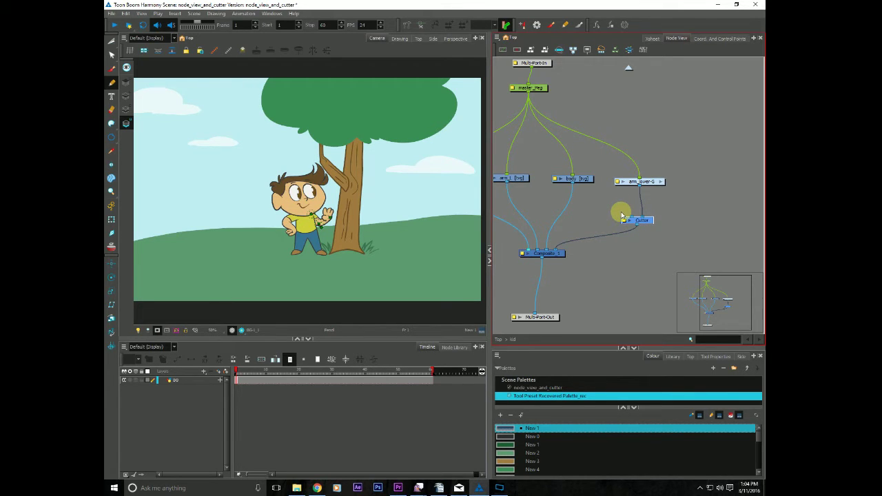
Create a drawing layer named 'mask' with Ctrl+R and place its node left of Cutter.
scroll(340, 230, up, 2)
scroll(335, 230, up, 2)
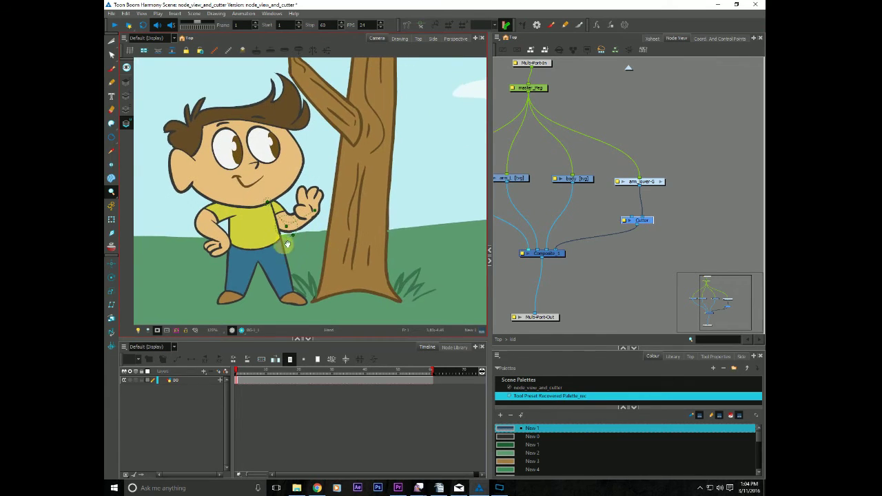
click(593, 217)
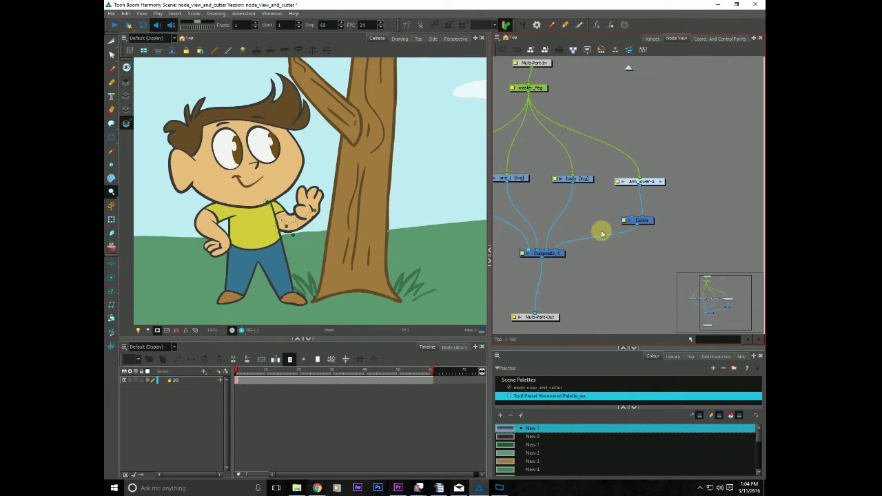
key(ctrl+r)
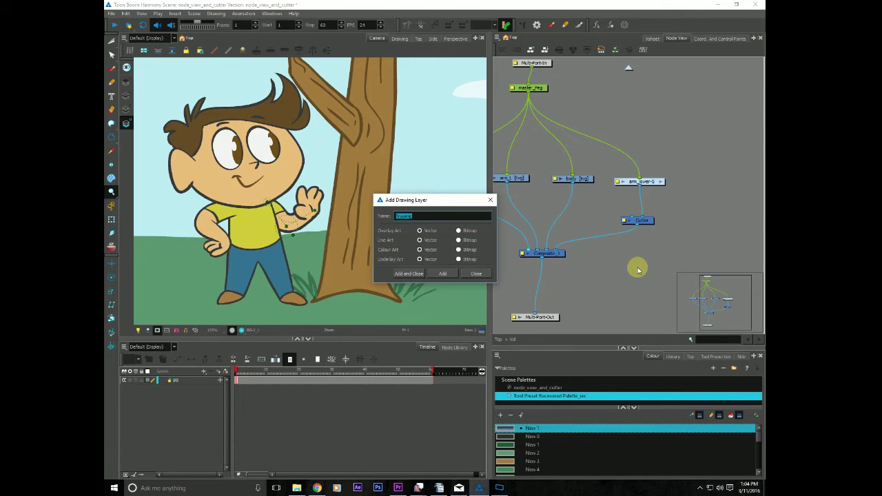
click(408, 274)
mouse_move(645, 246)
mouse_down()
mouse_move(615, 231)
mouse_move(640, 209)
mouse_move(573, 235)
mouse_move(577, 253)
mouse_up()
Connect the mask node to Composite and choose Red from the scene palette.
drag(260, 268, 278, 254)
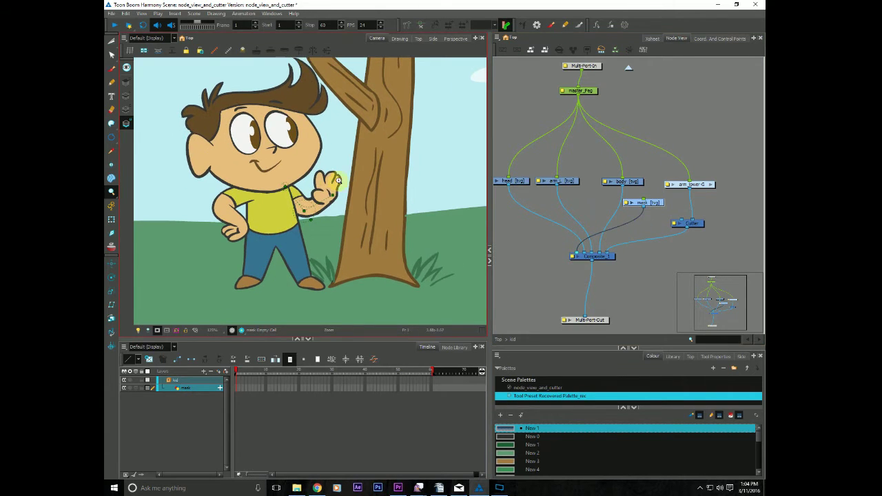
scroll(348, 176, up, 1)
scroll(348, 176, up, 1)
scroll(335, 184, up, 1)
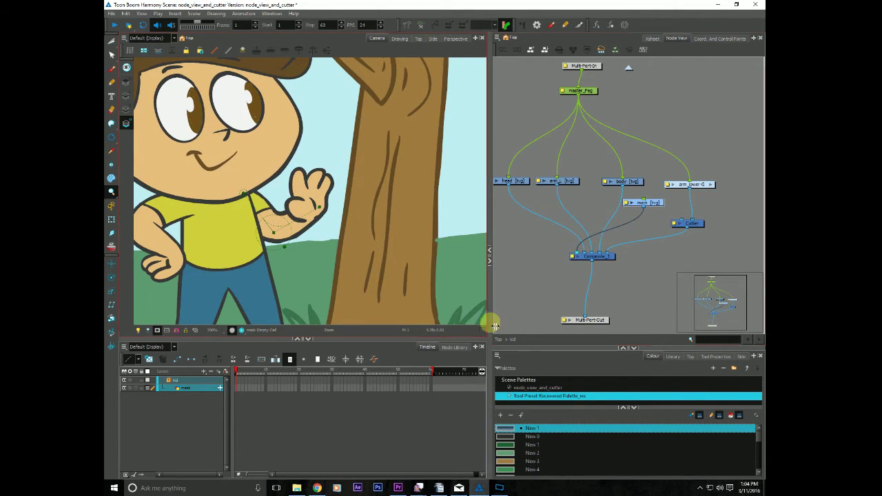
click(518, 388)
click(518, 445)
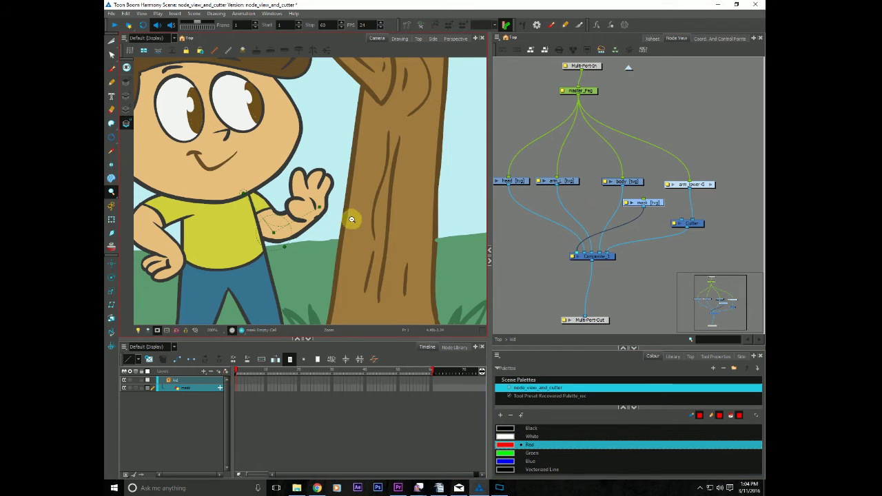
Outline the tree trunk in red with the Pencil and fill the shape.
key(alt+slash)
mouse_move(455, 143)
mouse_down()
mouse_move(442, 176)
mouse_move(445, 249)
mouse_up()
drag(320, 244, 359, 224)
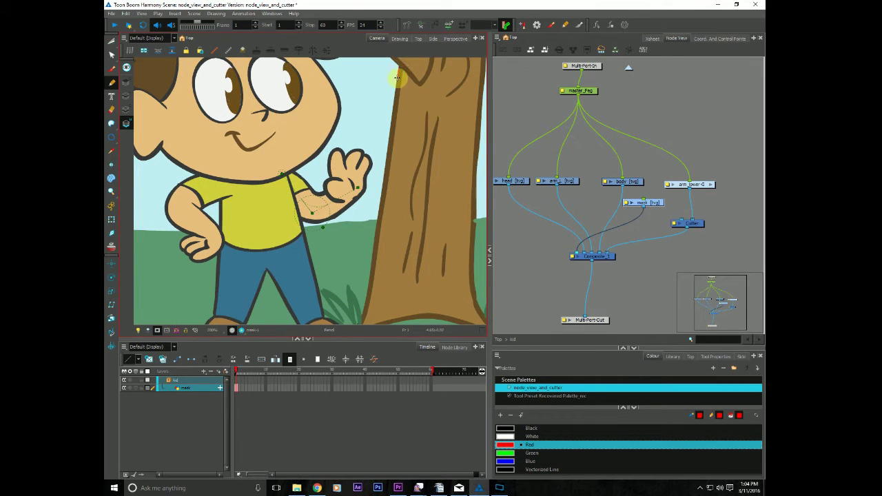
drag(395, 96, 392, 111)
drag(386, 174, 364, 275)
scroll(346, 282, down, 1)
key(alt+s)
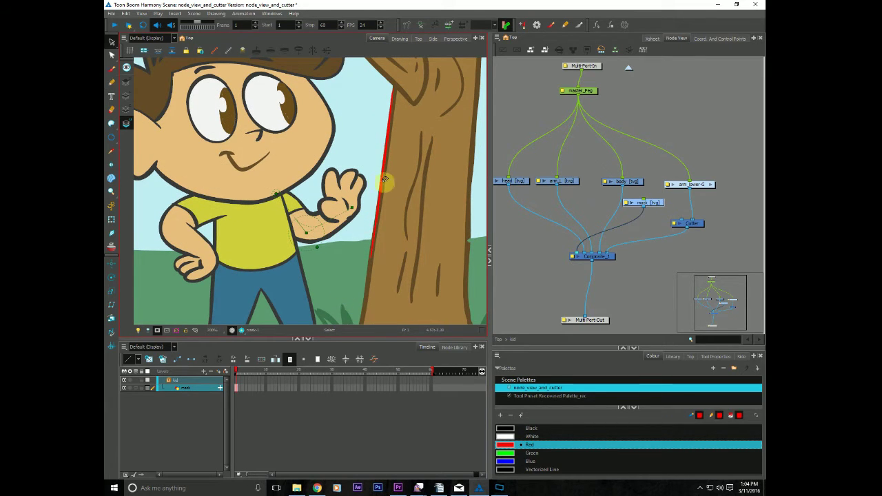
click(380, 187)
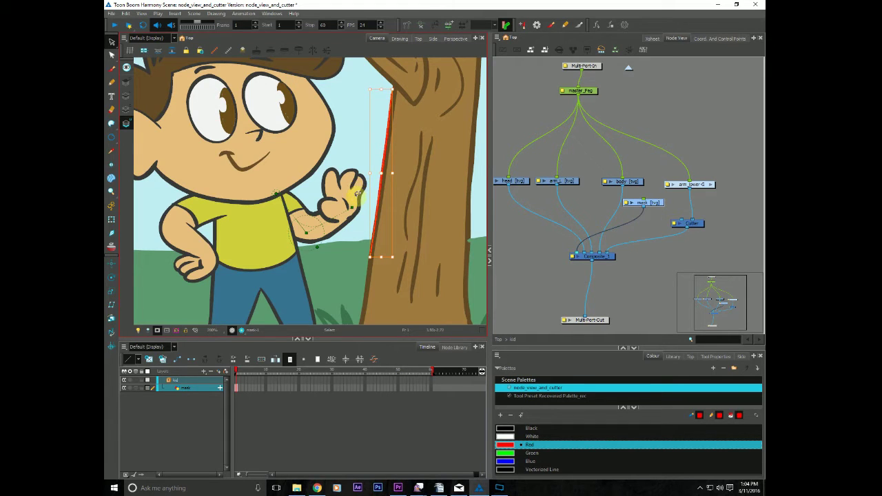
key(alt+/)
mouse_move(365, 105)
mouse_down()
mouse_move(482, 110)
mouse_move(460, 268)
mouse_move(348, 248)
mouse_up()
click(414, 223)
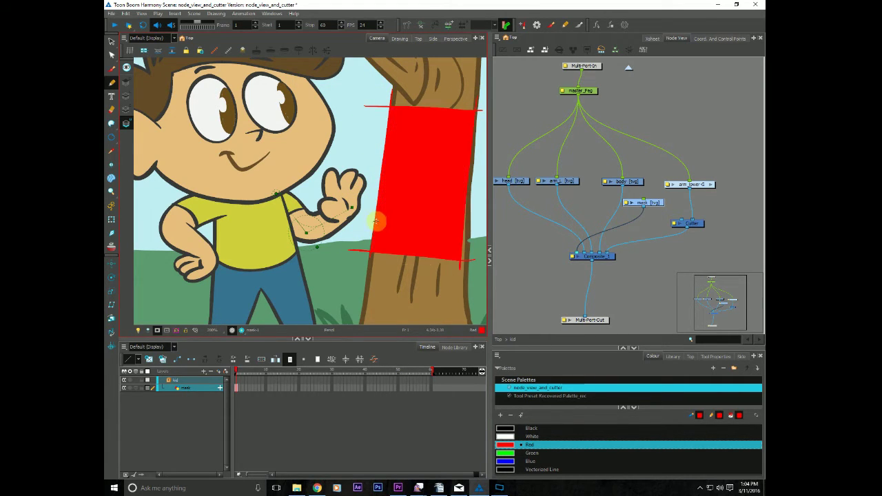
Adjust the red shape's corner points with the Contour Editor.
key(alt+t)
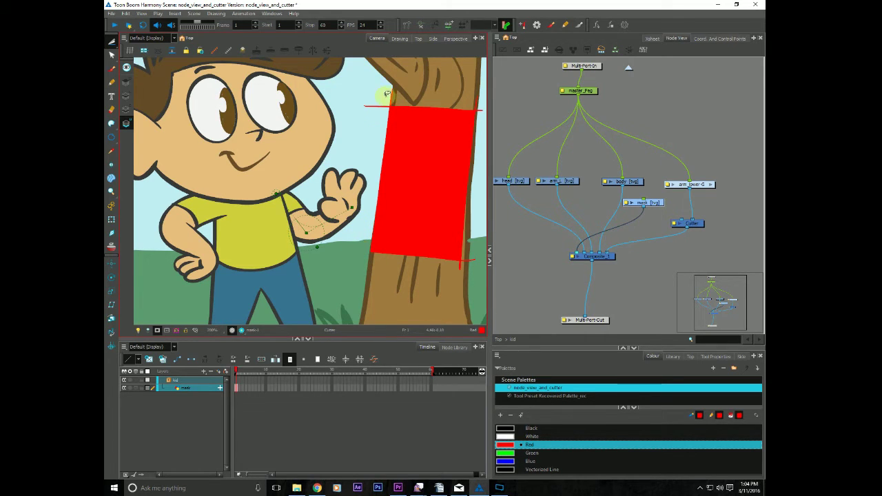
key(alt+q)
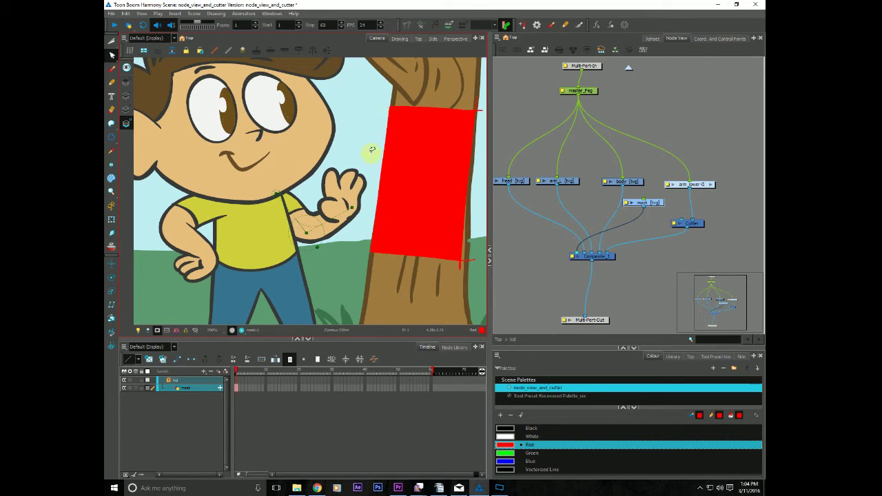
drag(390, 165, 376, 119)
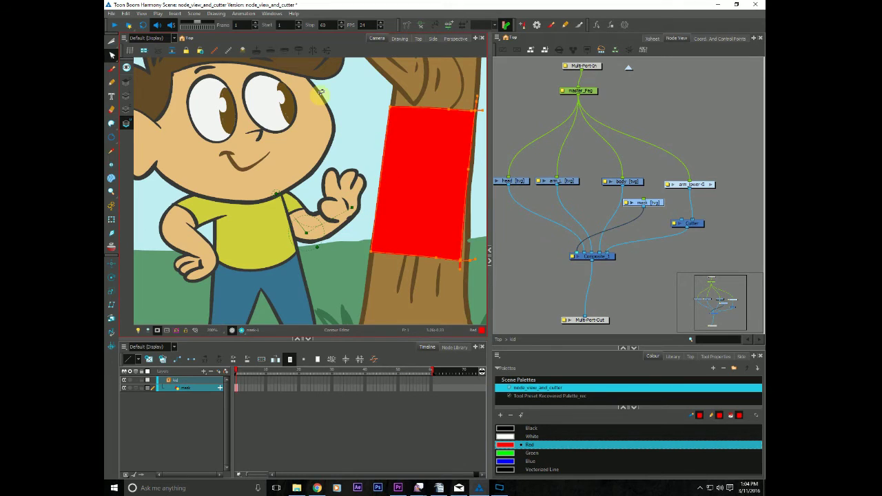
drag(374, 251, 375, 268)
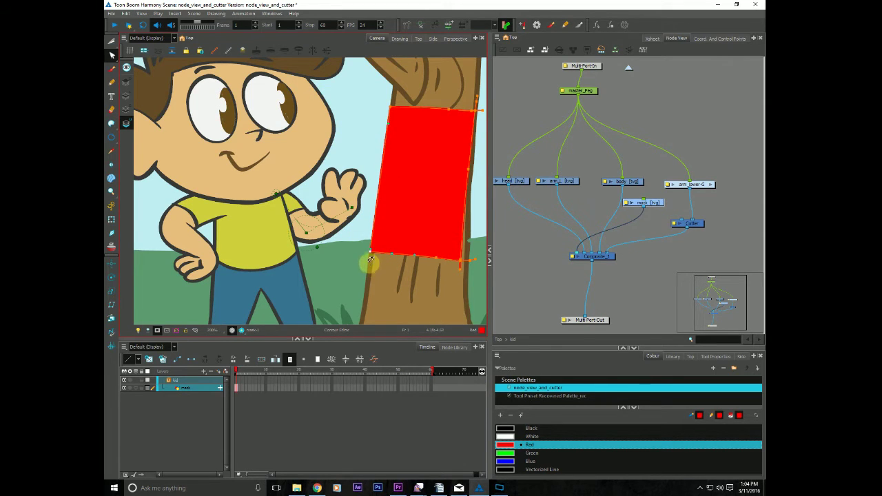
click(531, 256)
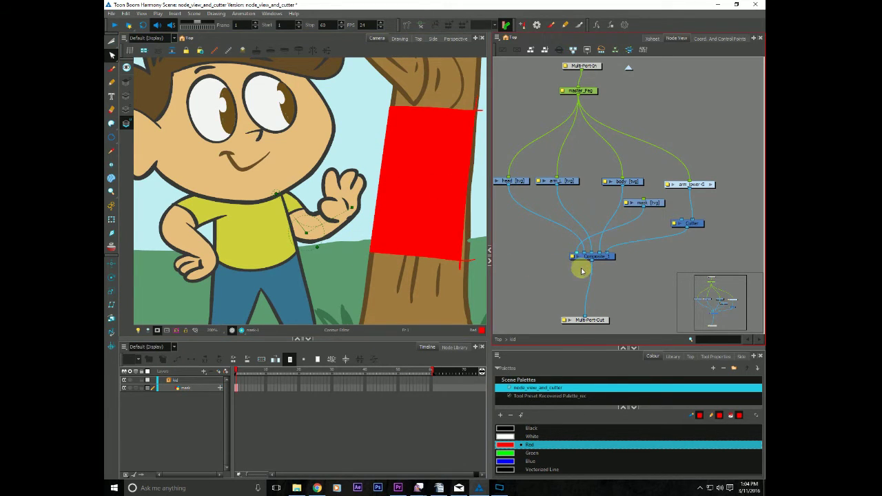
Extend the mask drawing's exposure to frame 60 and return to frame 1.
click(376, 380)
click(429, 391)
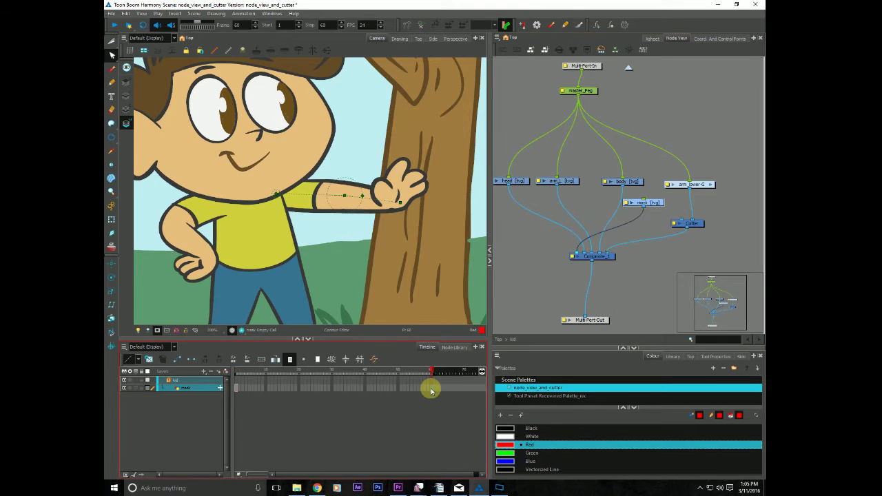
key(F5)
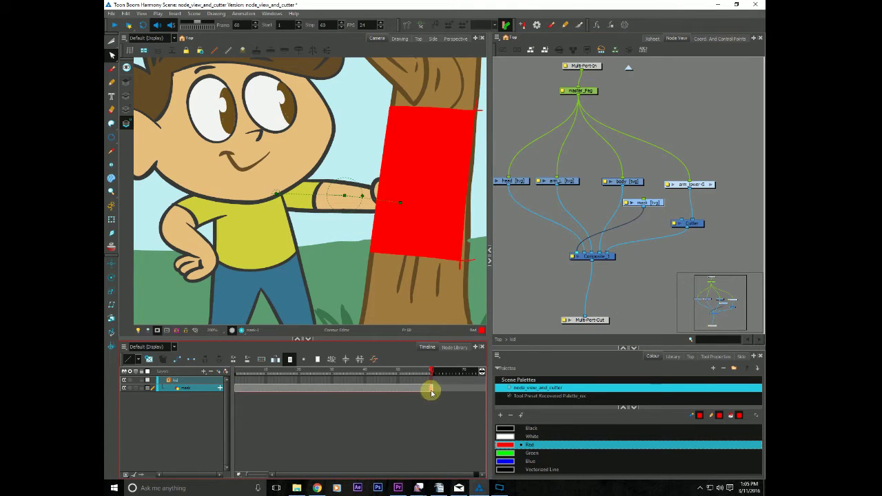
click(245, 372)
drag(245, 372, 181, 365)
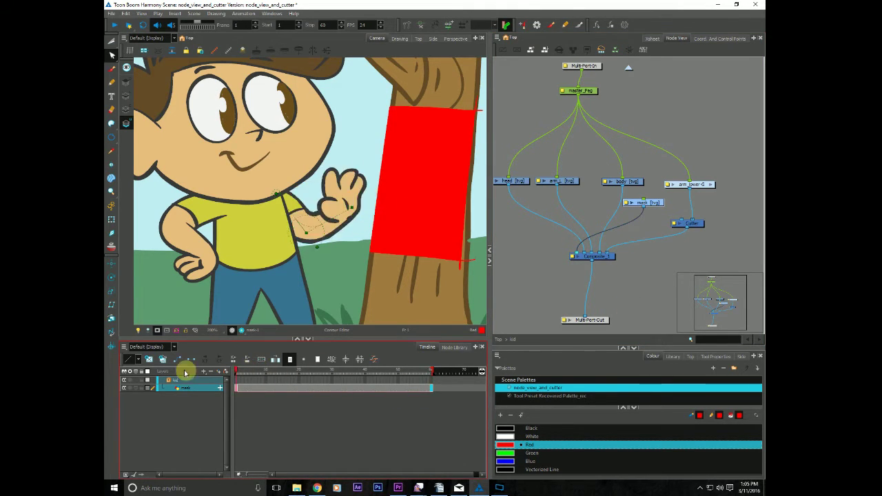
Move the mask node's link from the Composite into the Cutter's matte port.
click(575, 257)
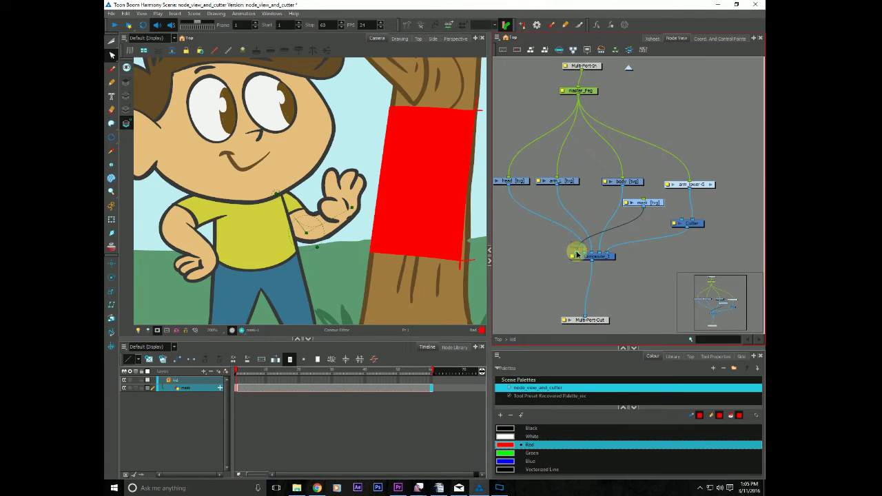
drag(578, 255, 688, 224)
click(240, 370)
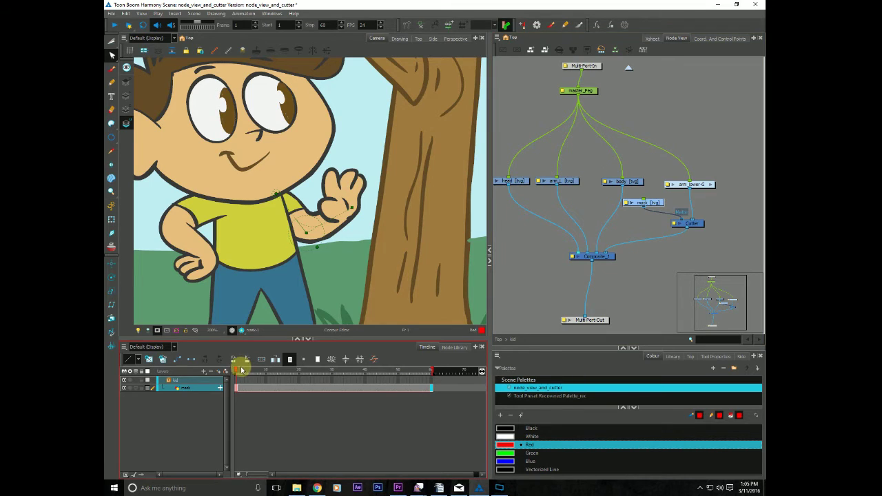
Scrub to frame 6 and select, then deselect, the drawing around the tree trunk.
mouse_move(240, 372)
mouse_down()
mouse_move(266, 369)
mouse_move(252, 369)
mouse_up()
click(362, 239)
click(646, 206)
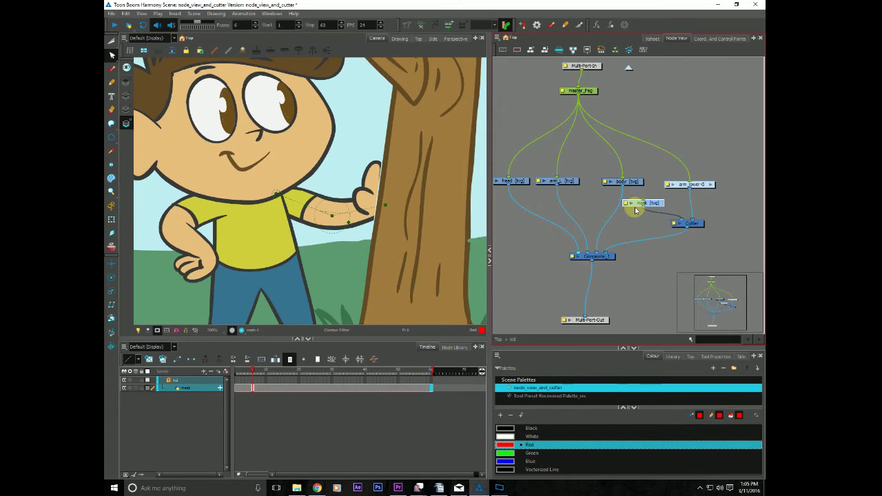
click(379, 140)
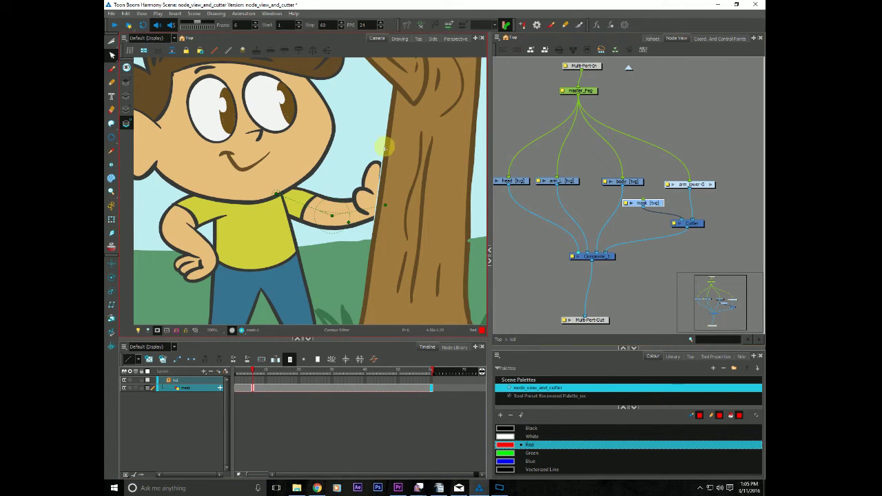
key(alt+s)
click(372, 137)
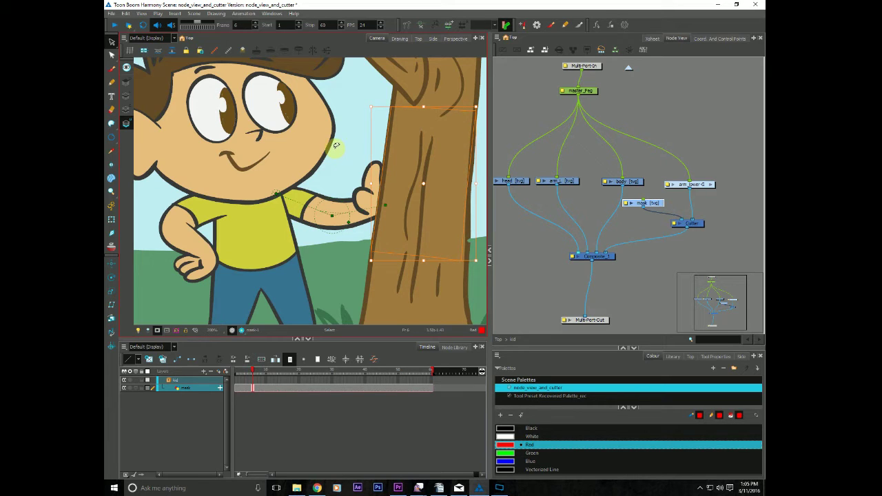
click(551, 250)
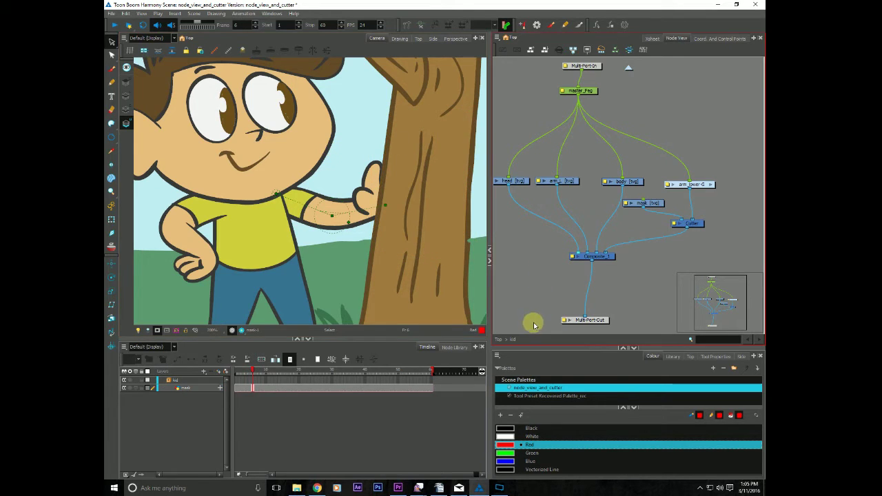
Nudge the mask node and add a second link from it to the Composite.
click(655, 205)
drag(654, 205, 659, 202)
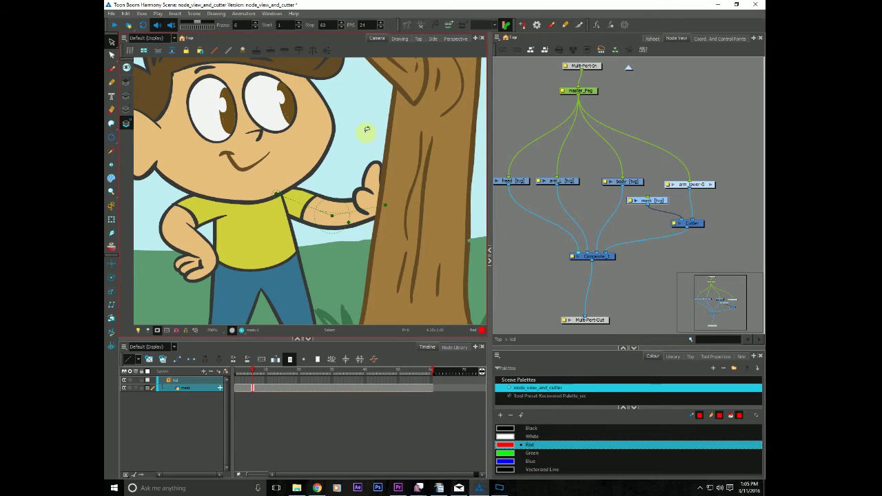
drag(312, 222, 265, 233)
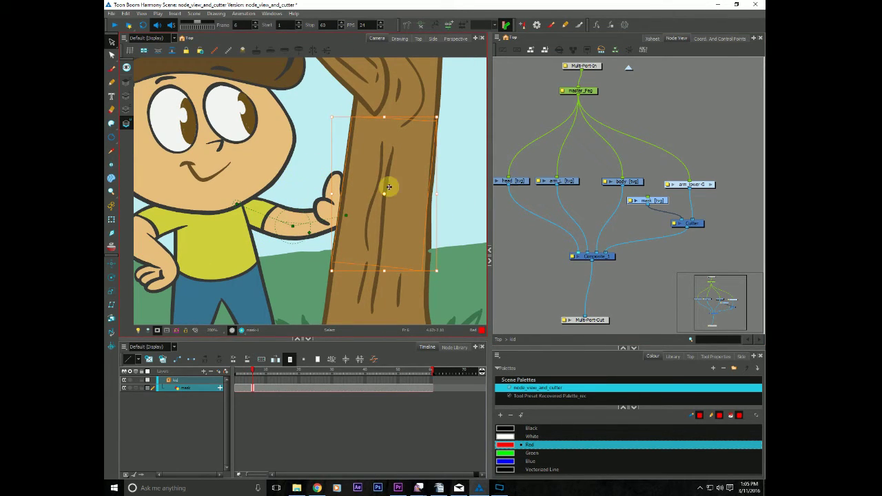
click(638, 244)
drag(555, 284, 596, 265)
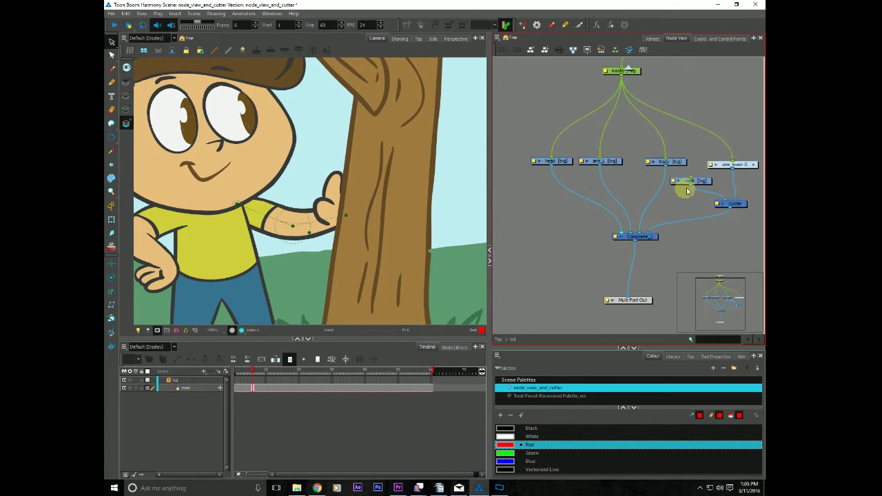
drag(691, 188, 621, 235)
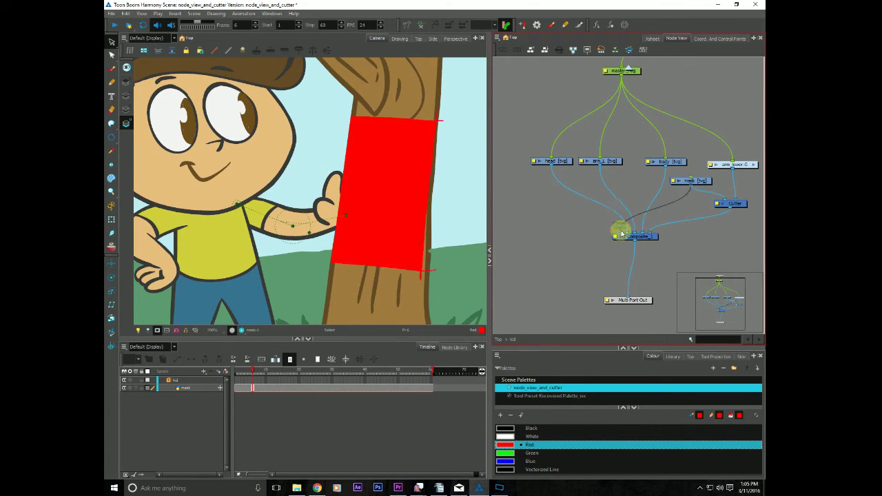
Unplug the red mask from the kid's Composite_1 and return to frame 1.
click(386, 123)
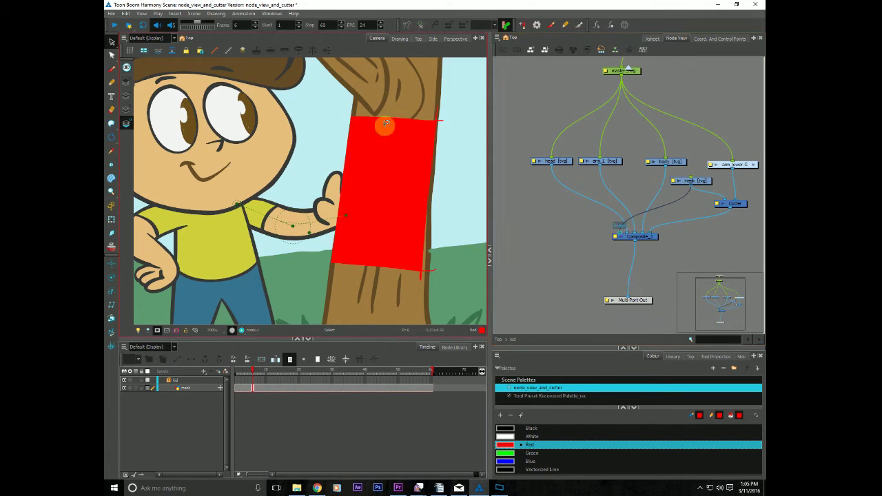
drag(620, 233, 573, 198)
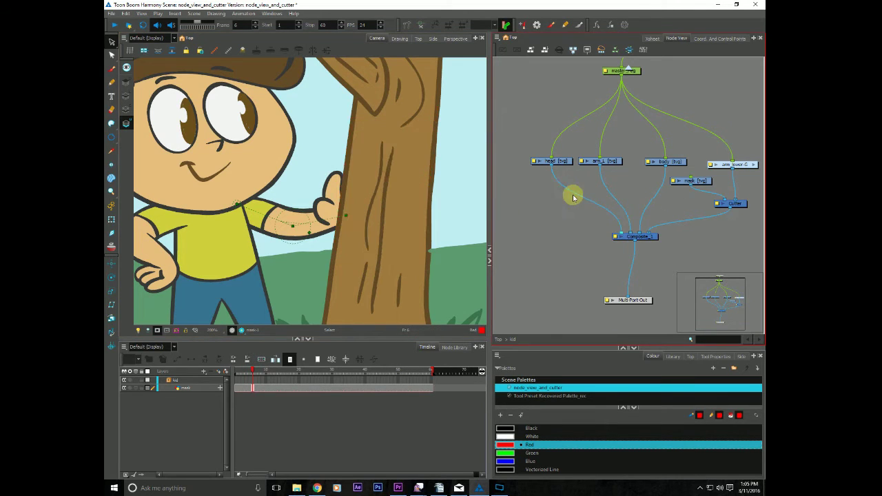
click(236, 371)
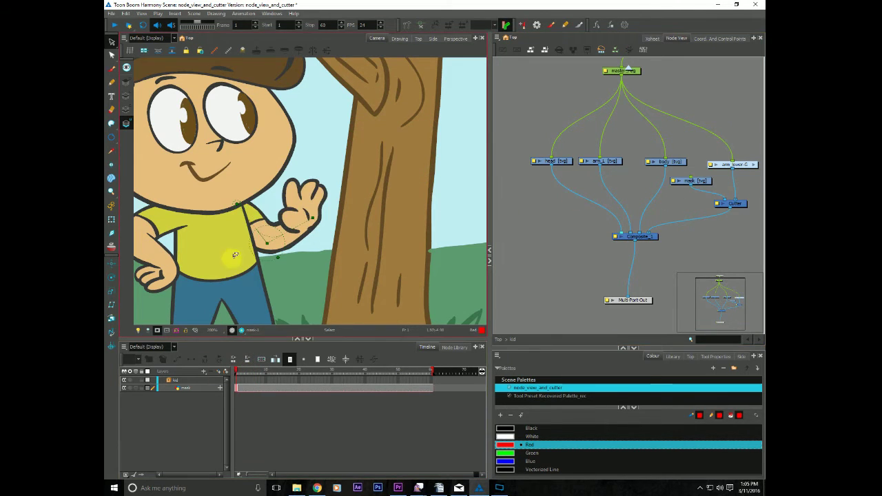
Zoom out the Camera view and play the arm animation, stopping at frame 25.
scroll(242, 254, down, 2)
scroll(259, 257, down, 1)
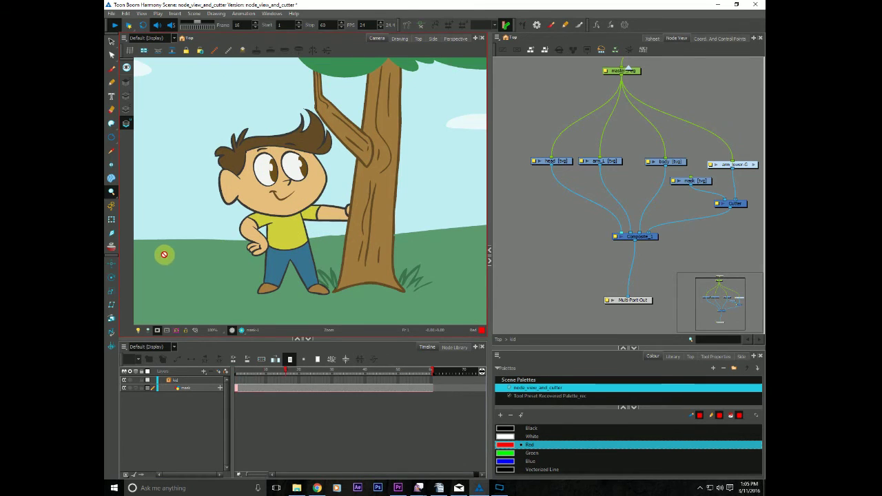
click(249, 373)
key(Return)
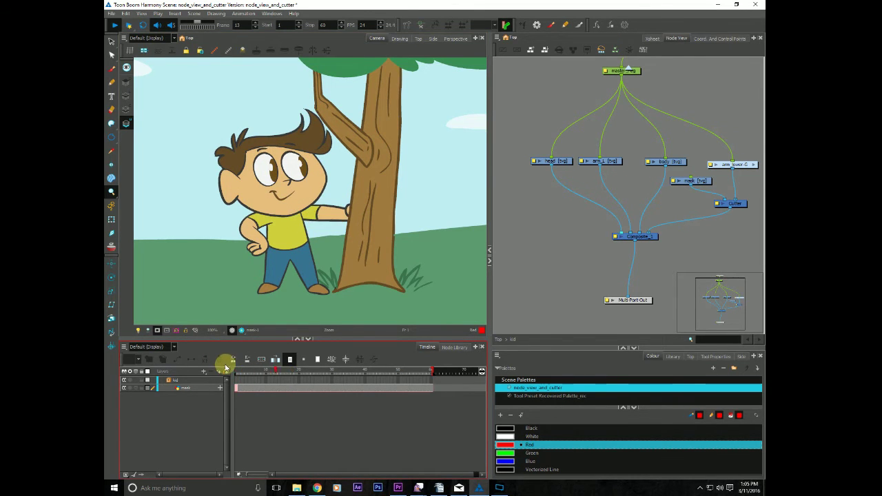
click(686, 250)
drag(686, 250, 622, 257)
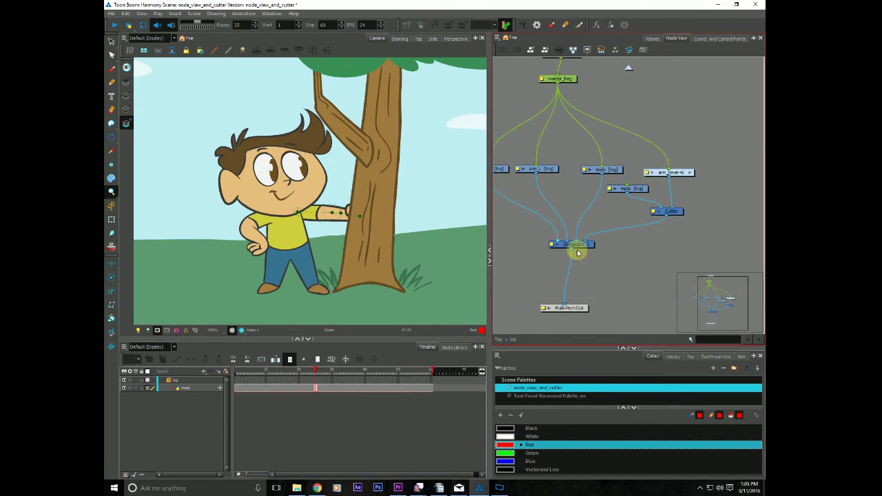
click(653, 211)
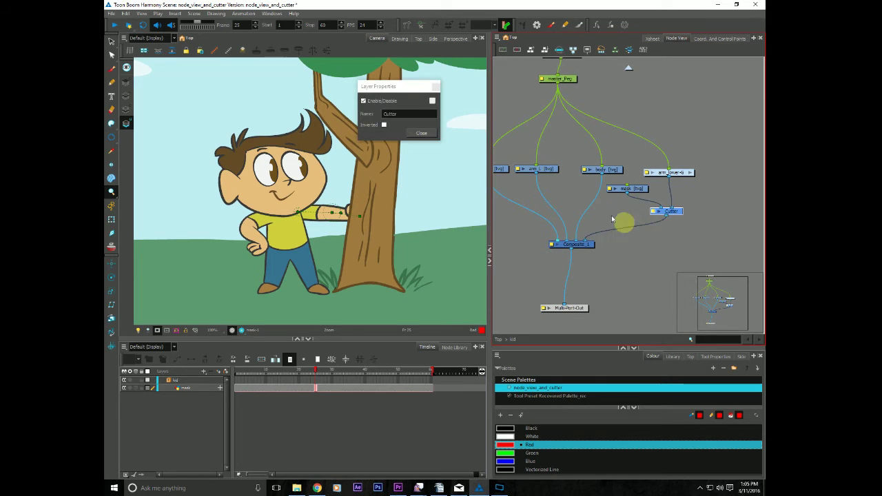
mouse_move(393, 87)
mouse_down()
mouse_move(481, 133)
mouse_move(547, 221)
mouse_up()
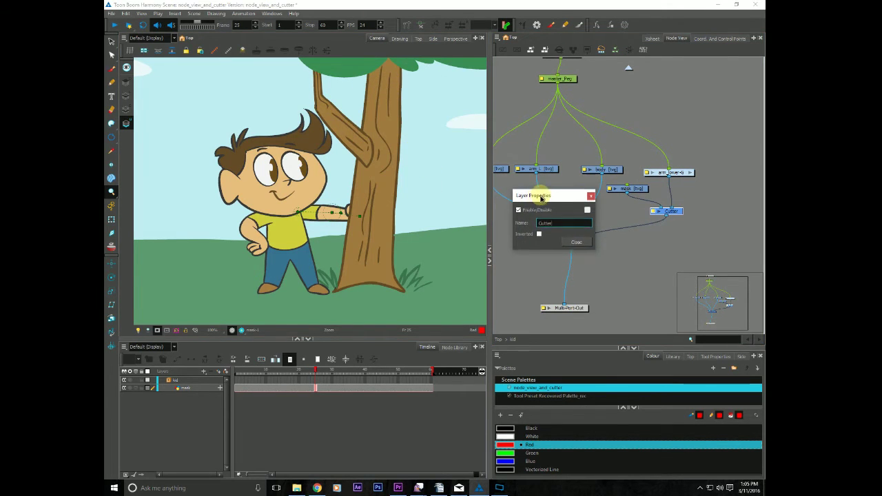
click(535, 257)
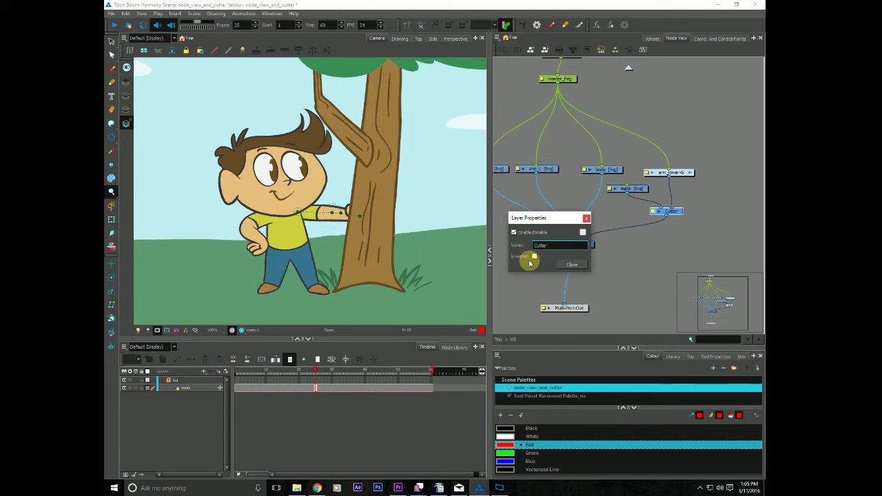
click(534, 257)
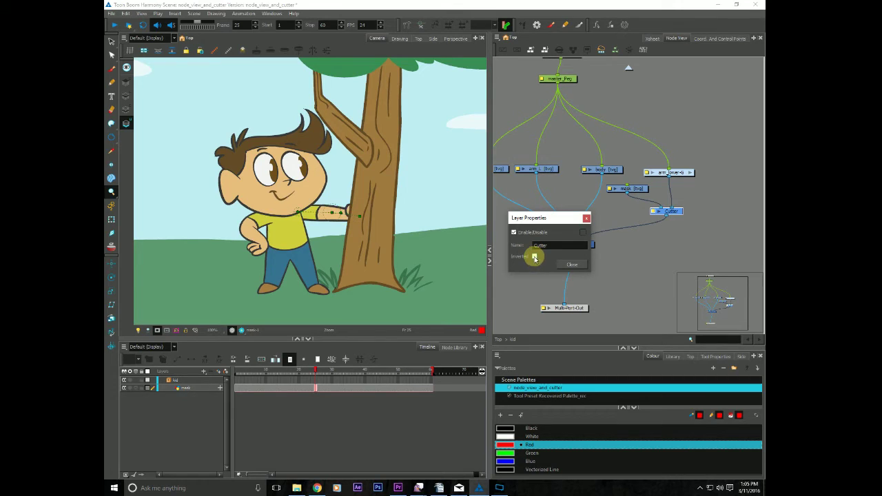
click(534, 257)
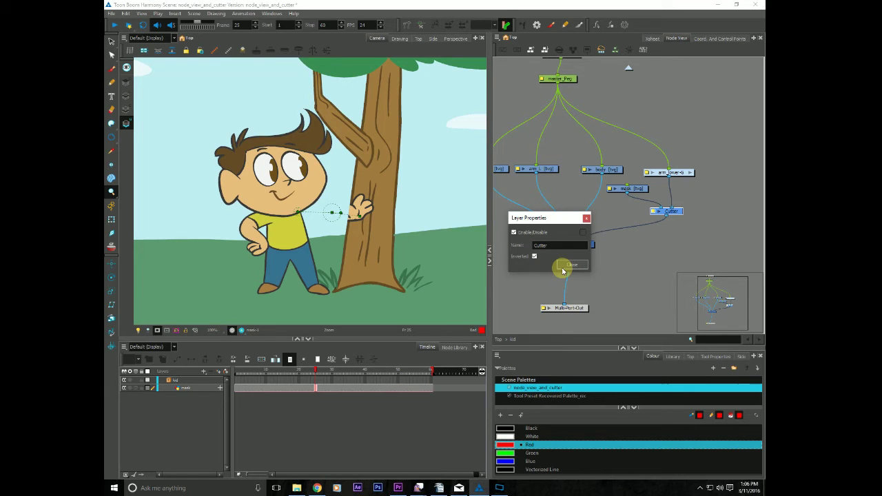
click(534, 257)
click(534, 256)
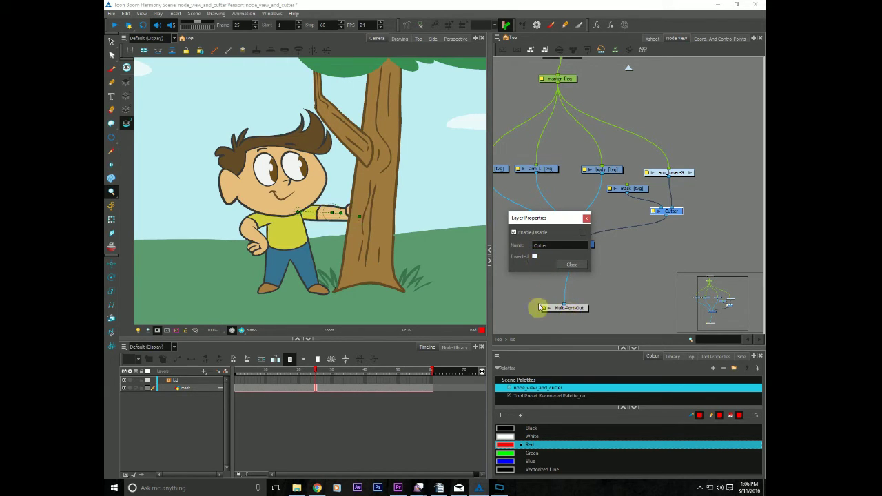
click(577, 265)
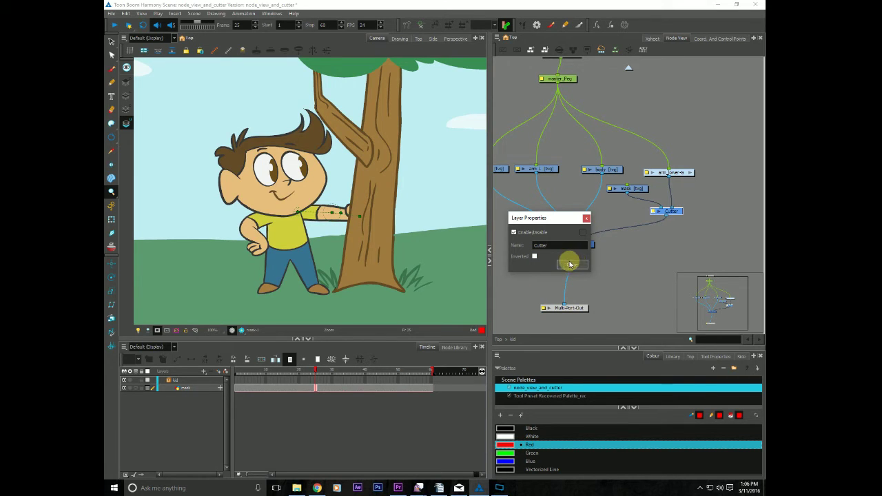
click(570, 266)
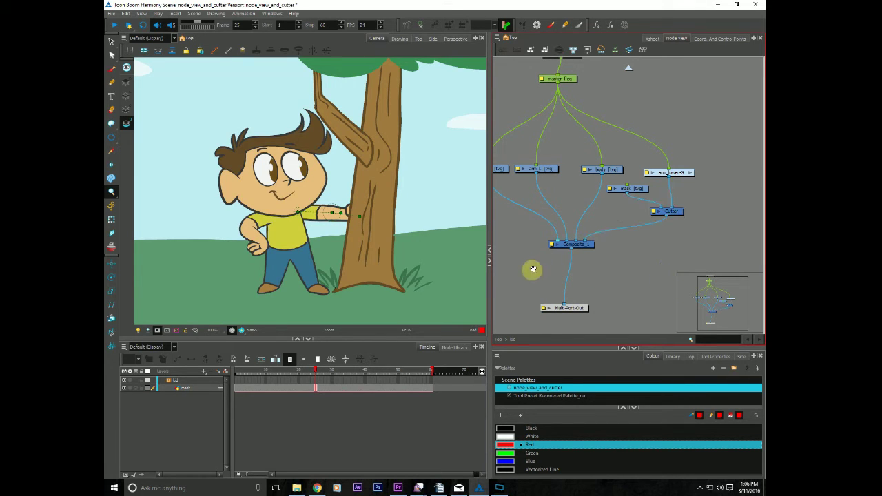
Pan the kid's node network into view and move Composite_1 lower.
drag(536, 264, 575, 213)
drag(535, 263, 542, 228)
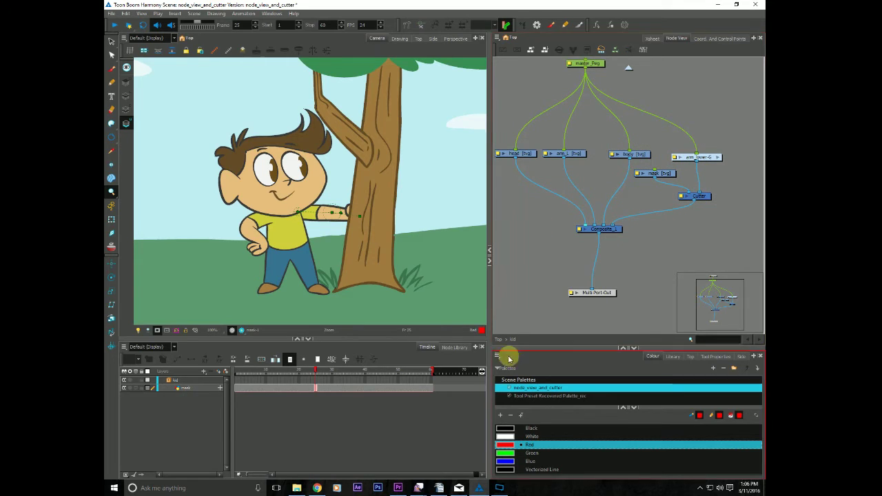
drag(616, 235, 623, 253)
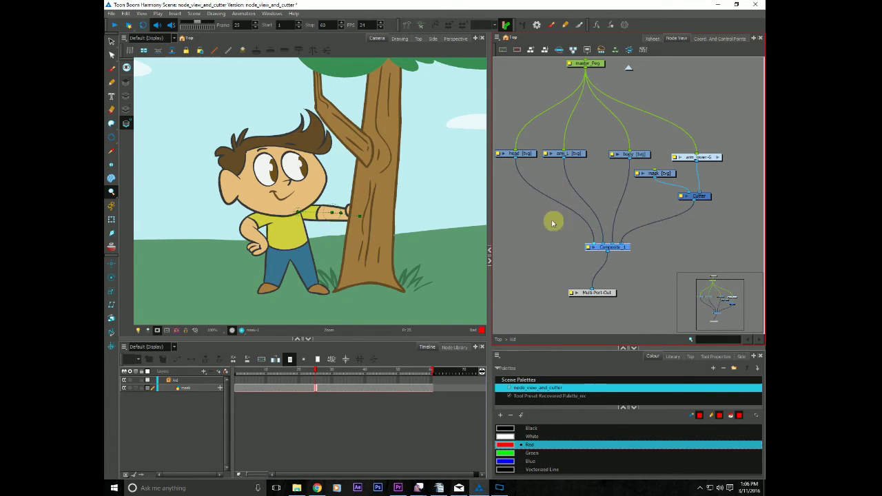
drag(620, 252, 622, 252)
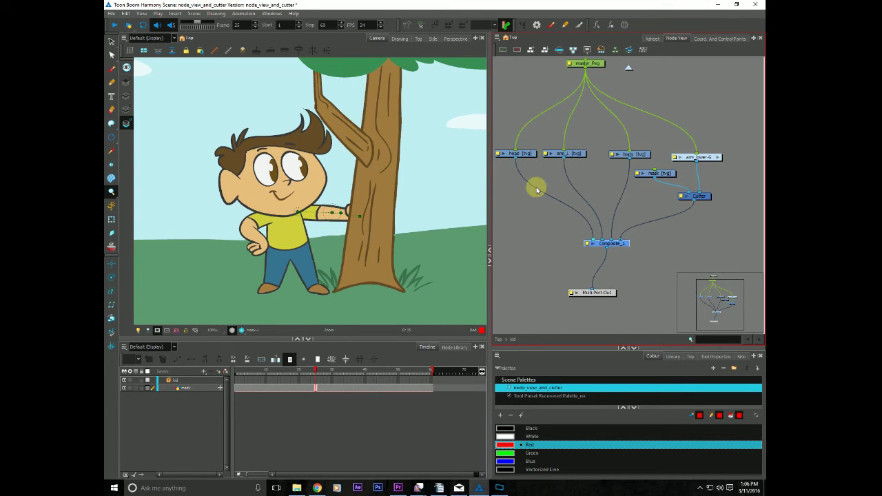
Select the head, arm_1, body and lower arm nodes, then lower Composite_1 and Multi-Port-Out.
click(522, 153)
click(572, 154)
click(626, 154)
click(707, 157)
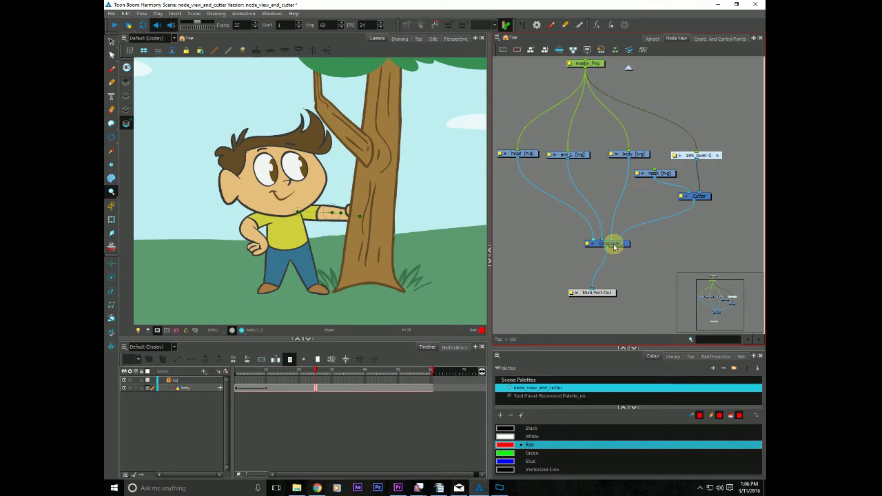
drag(614, 247, 614, 250)
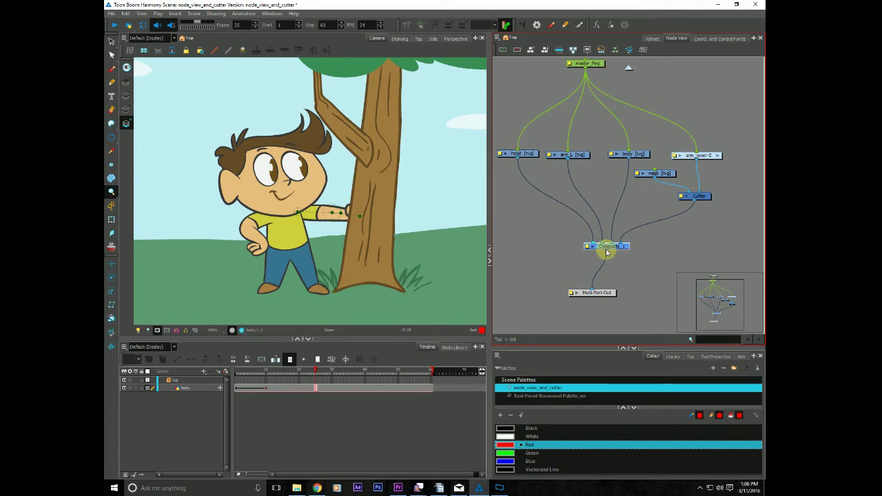
drag(602, 293, 619, 309)
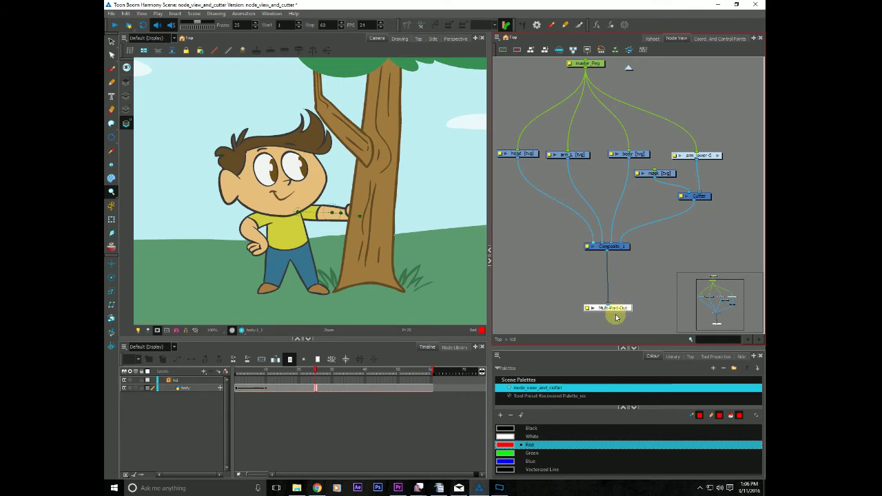
Return to the top-level network, reposition both foreground bush nodes and zoom out the scene.
click(499, 339)
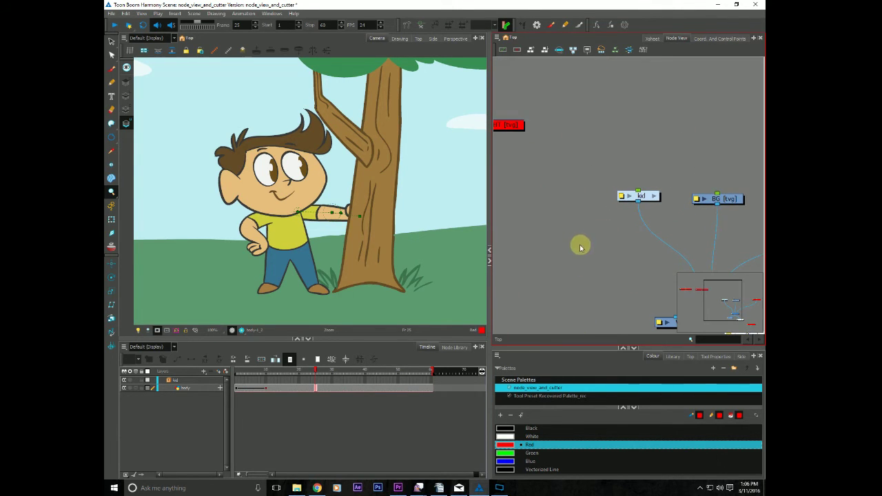
scroll(575, 260, down, 2)
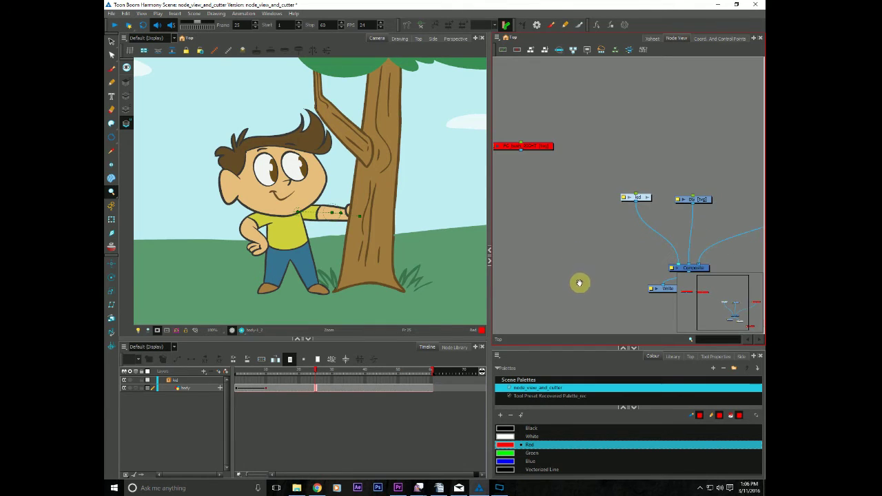
scroll(547, 173, down, 2)
mouse_move(522, 131)
mouse_down()
mouse_move(605, 152)
mouse_move(625, 178)
mouse_up()
alt+click(224, 261)
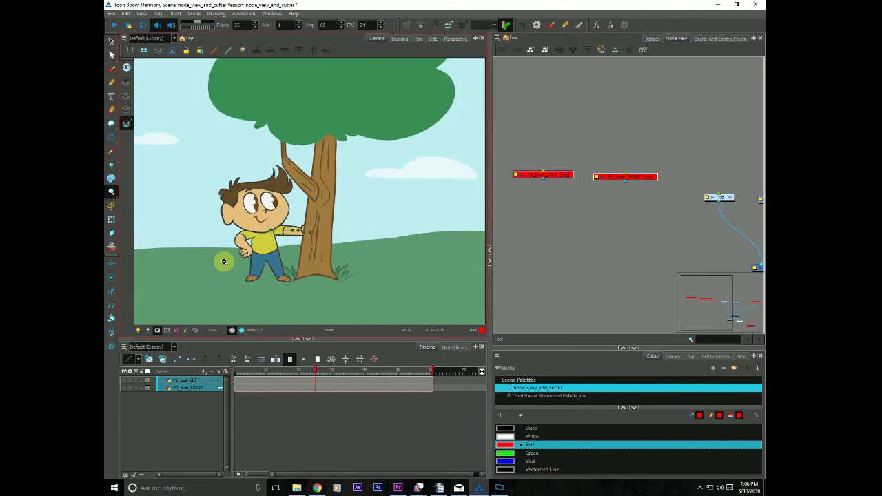
alt+click(221, 284)
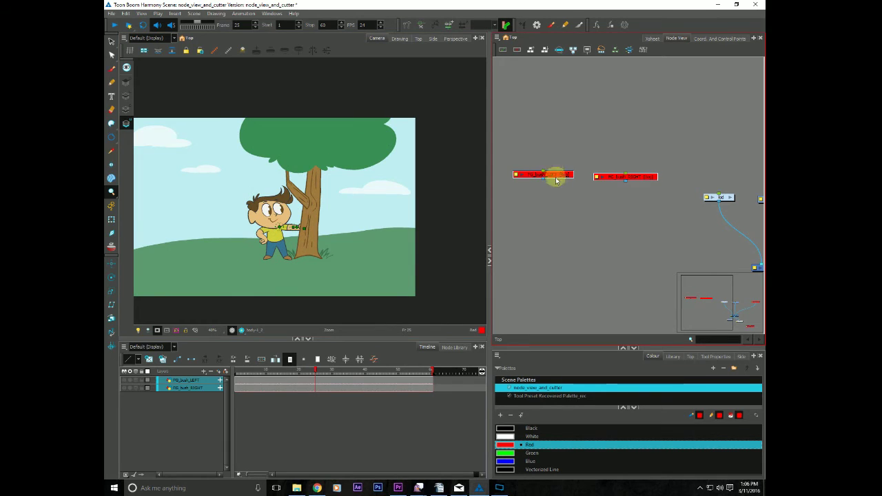
Wire FG_bush_RIGHT and FG_bush_LEFT into the scene Composite and bring up the Node Library.
click(561, 189)
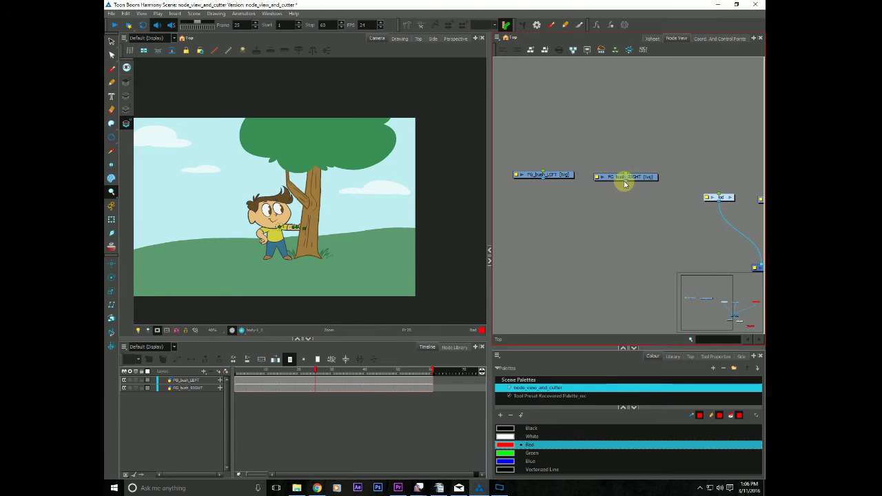
drag(625, 180, 756, 266)
drag(544, 178, 756, 264)
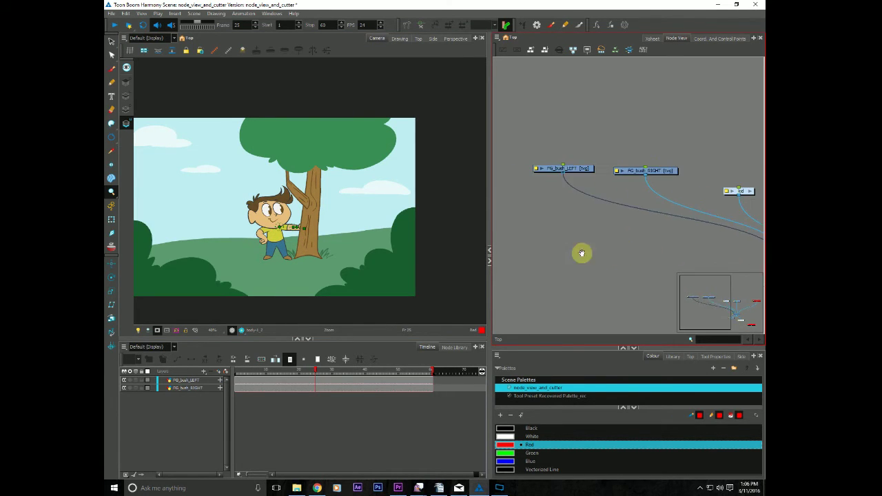
drag(287, 289, 303, 276)
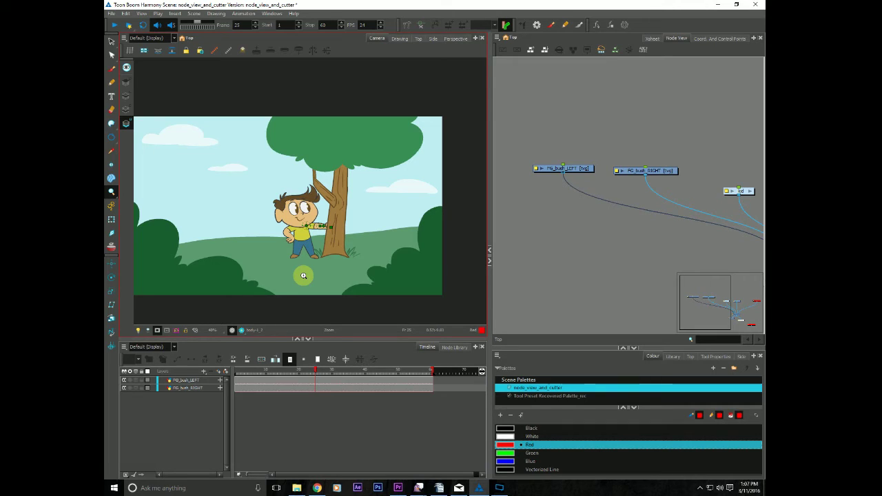
click(660, 171)
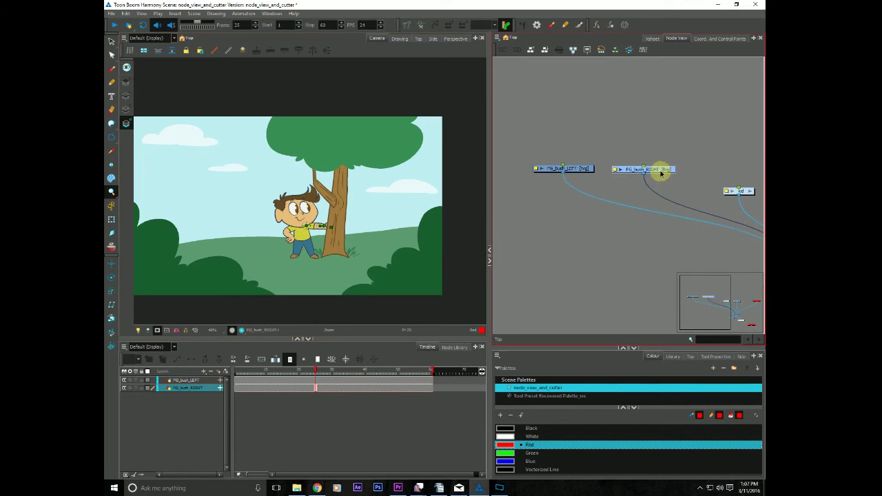
click(455, 347)
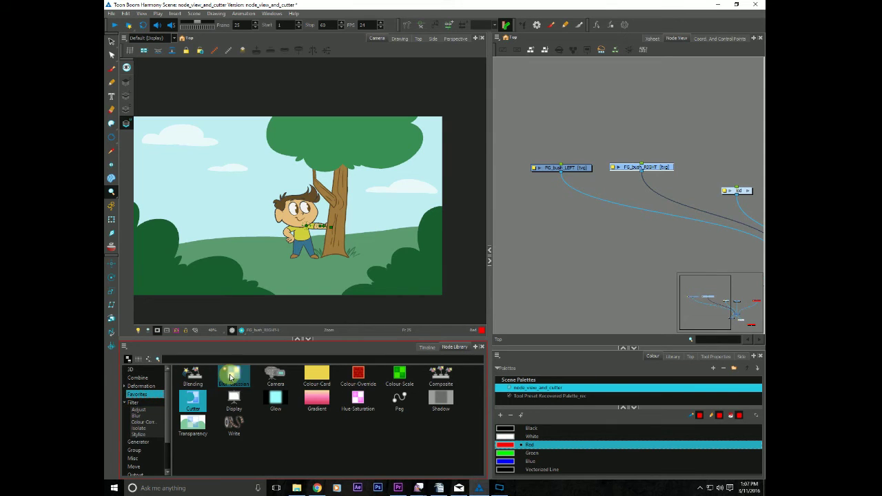
Replace the per-bush Gaussian blurs with one Blur-Gaussian node placed below both bush nodes.
click(230, 376)
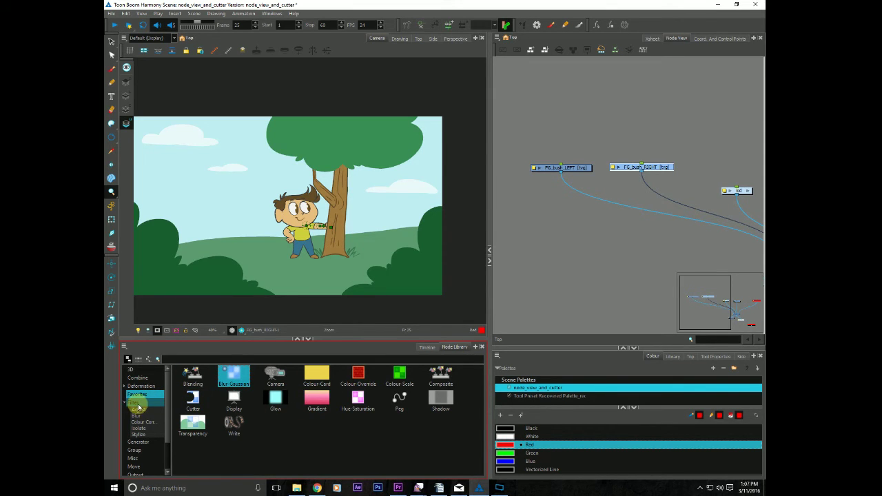
mouse_move(234, 376)
mouse_down()
mouse_move(597, 217)
mouse_move(604, 226)
mouse_up()
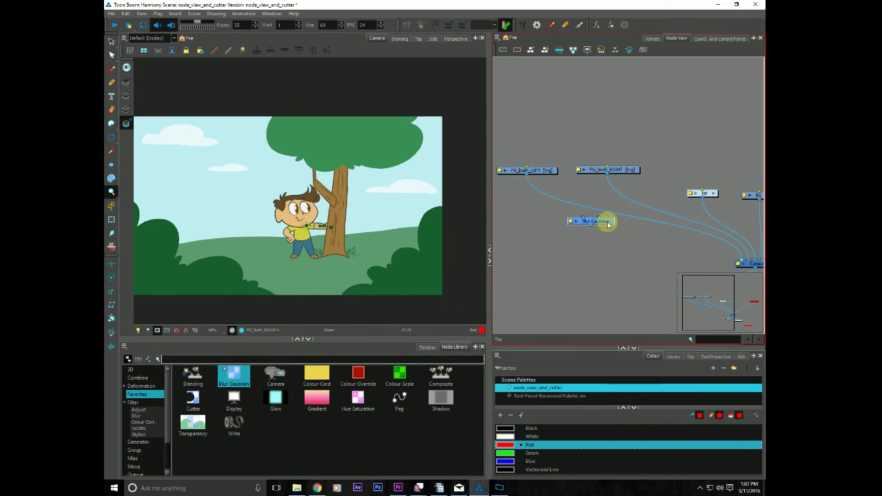
drag(604, 226, 600, 204)
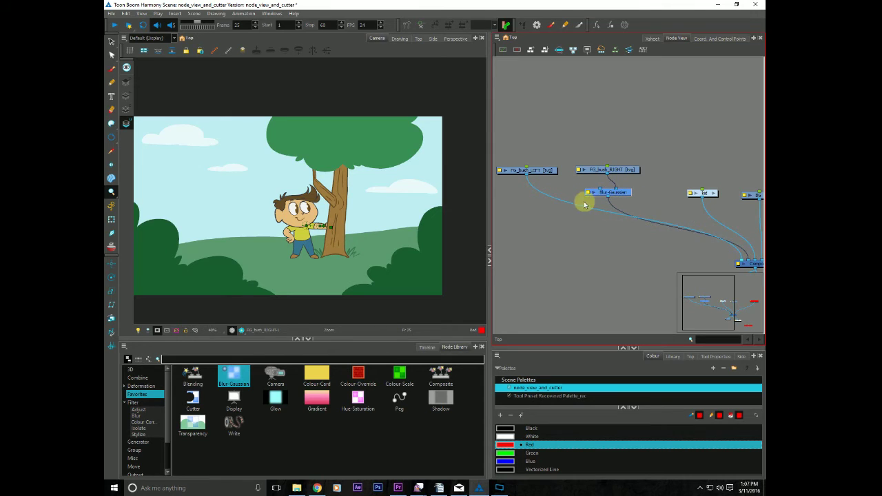
mouse_move(234, 376)
mouse_down()
mouse_move(547, 208)
mouse_move(551, 195)
mouse_up()
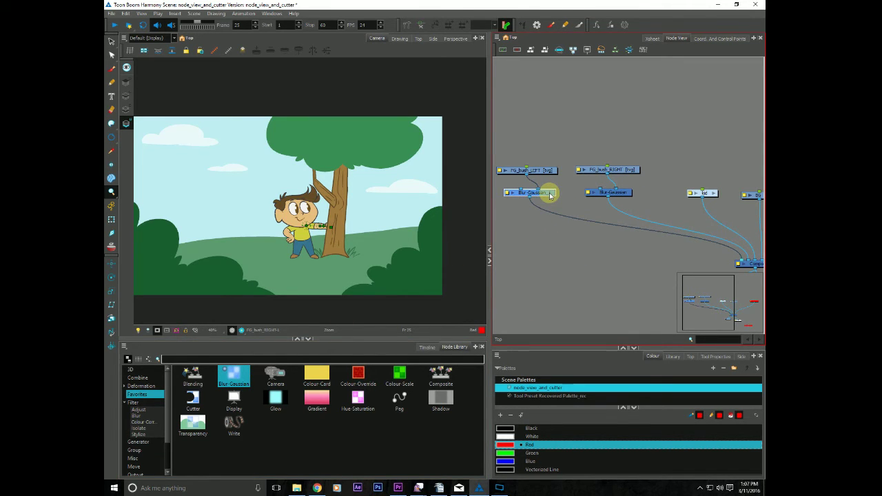
key(Delete)
key(Delete)
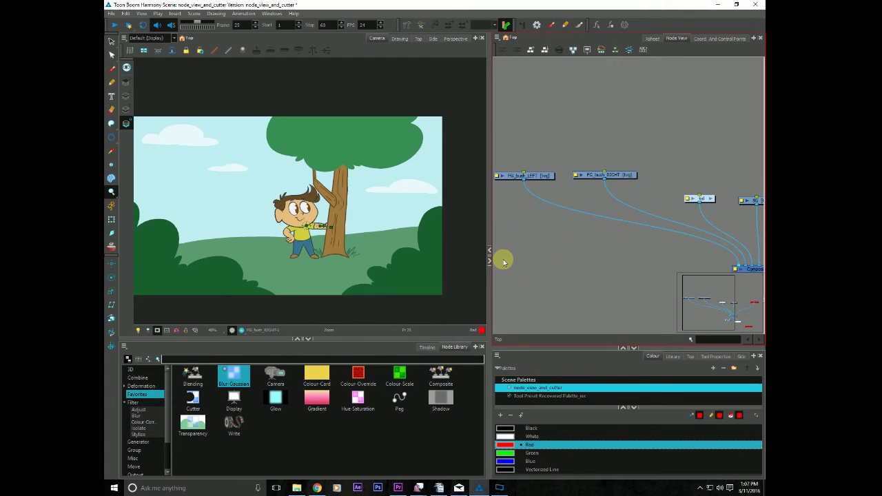
mouse_move(233, 375)
mouse_down()
mouse_move(622, 201)
mouse_move(563, 285)
mouse_up()
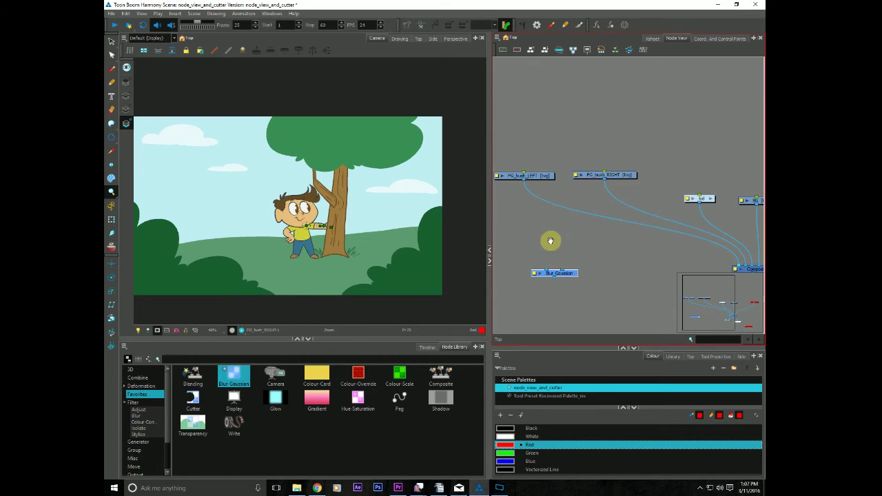
drag(564, 165, 549, 145)
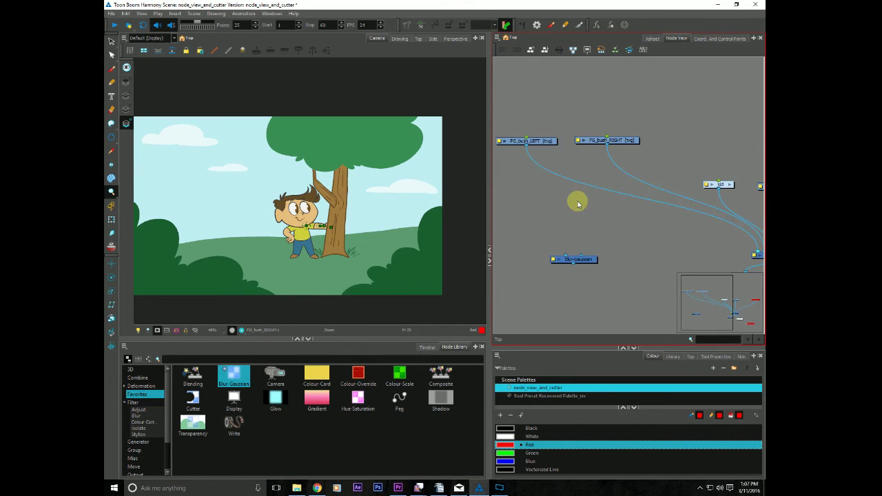
Add a Composite_1 node found by searching 'comp' and wire it into the main Composite.
click(198, 359)
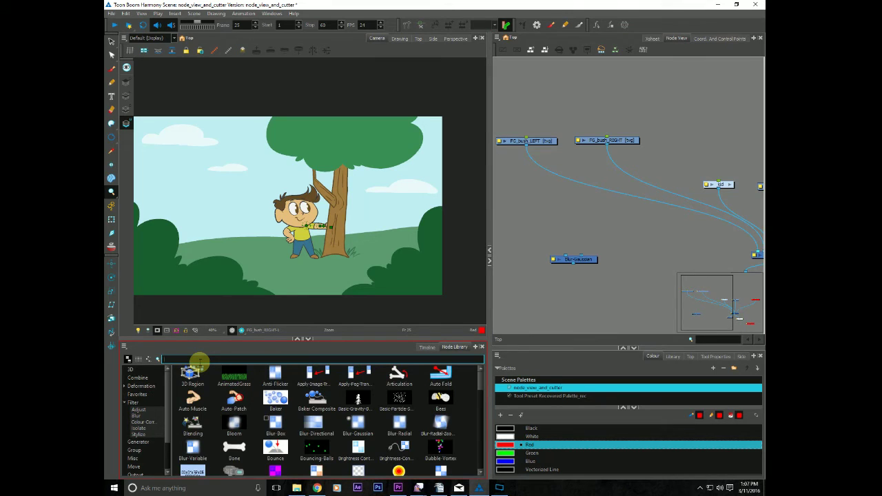
text(comp)
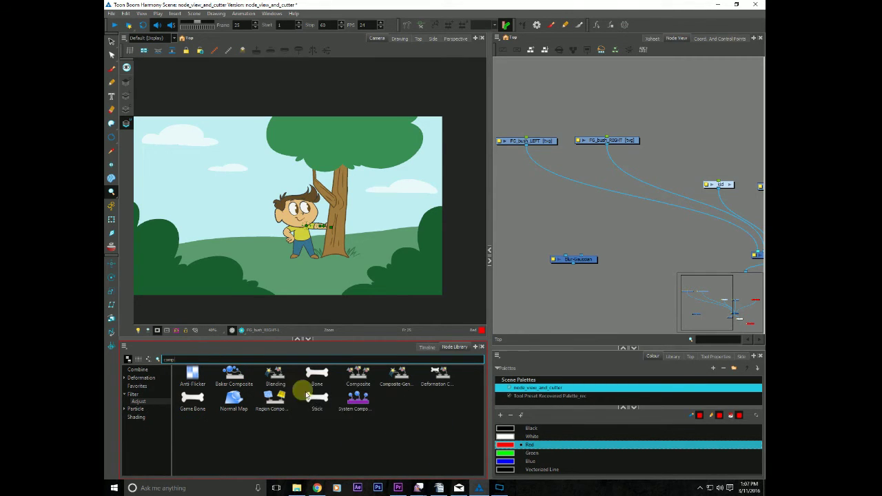
mouse_move(358, 376)
mouse_down()
mouse_move(519, 251)
mouse_move(623, 208)
mouse_up()
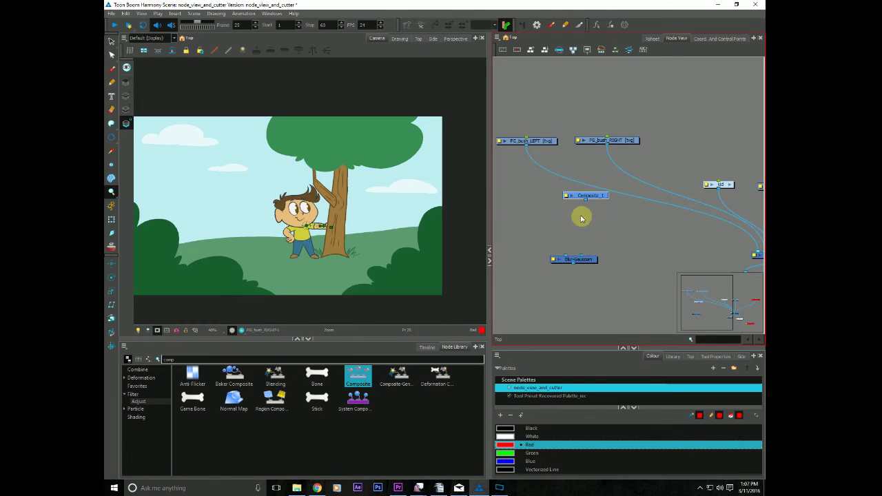
key(Delete)
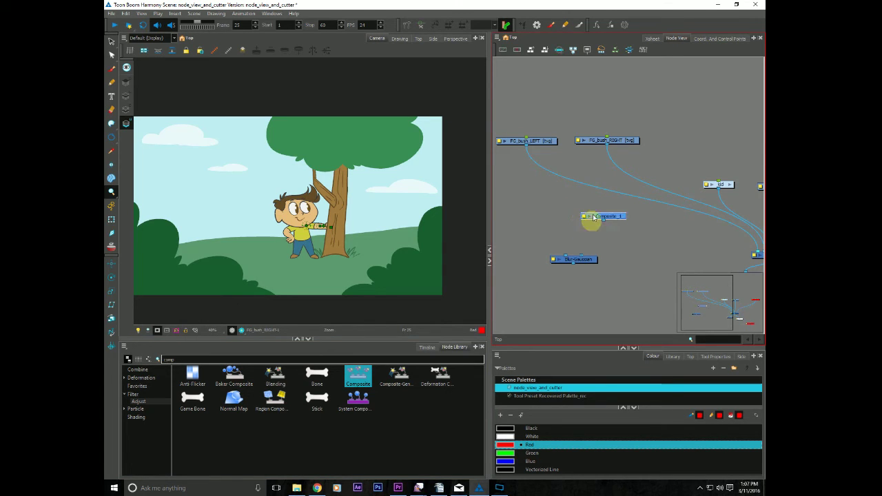
mouse_move(614, 216)
mouse_down()
mouse_move(624, 202)
mouse_move(588, 220)
mouse_up()
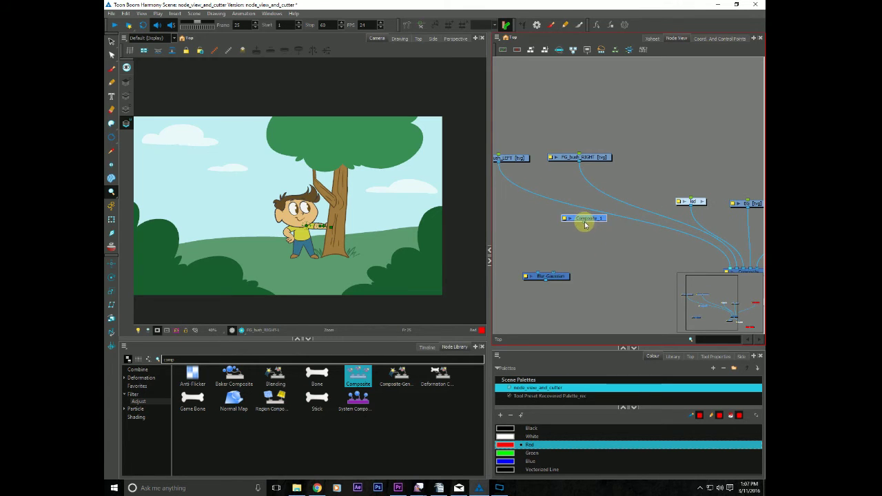
mouse_move(585, 222)
mouse_down()
mouse_move(724, 266)
mouse_move(619, 252)
mouse_up()
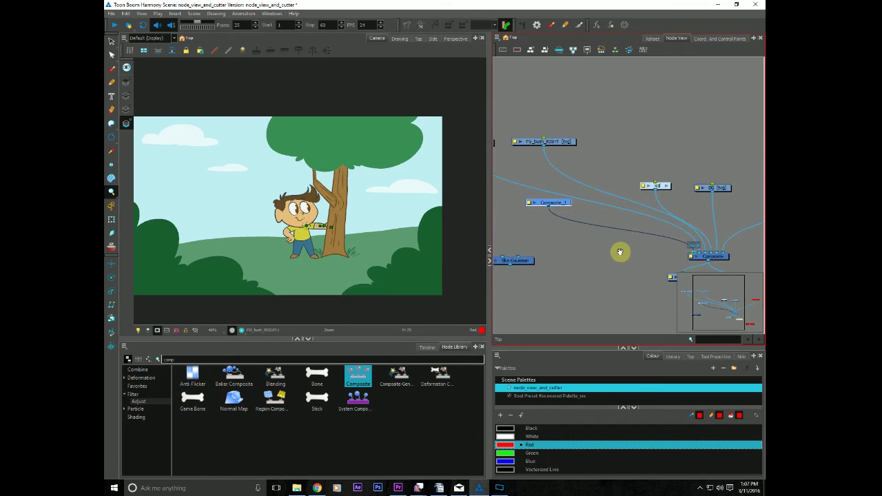
Plug FG_bush_LEFT and FG_bush_RIGHT into Composite_1 and wire Blur-Gaussian in beneath it.
drag(608, 253, 634, 252)
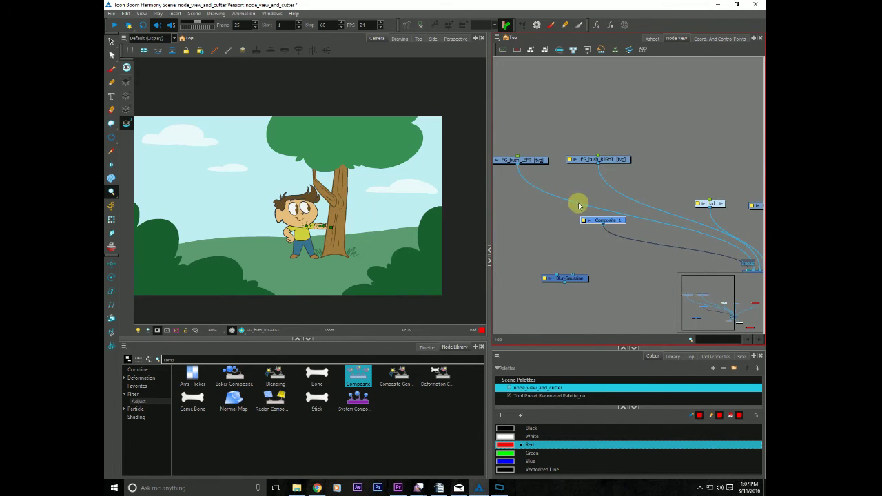
drag(579, 205, 594, 216)
mouse_move(612, 187)
mouse_down()
mouse_move(618, 220)
mouse_move(568, 193)
mouse_up()
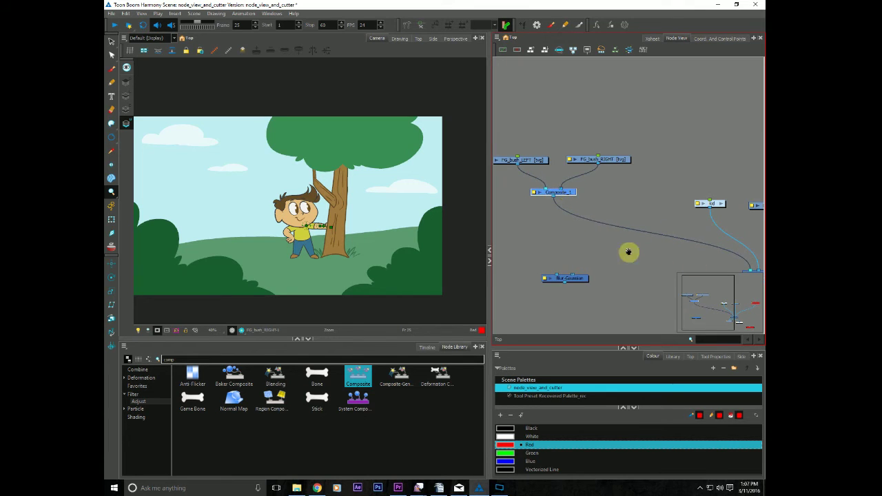
scroll(628, 252, left, 1)
scroll(551, 205, left, 1)
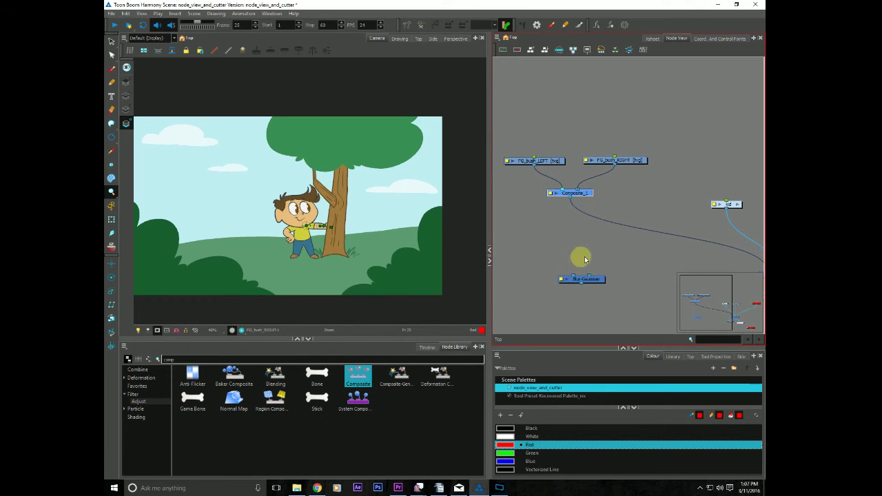
mouse_move(594, 278)
mouse_down()
mouse_move(604, 230)
mouse_move(581, 223)
mouse_up()
scroll(586, 268, left, 1)
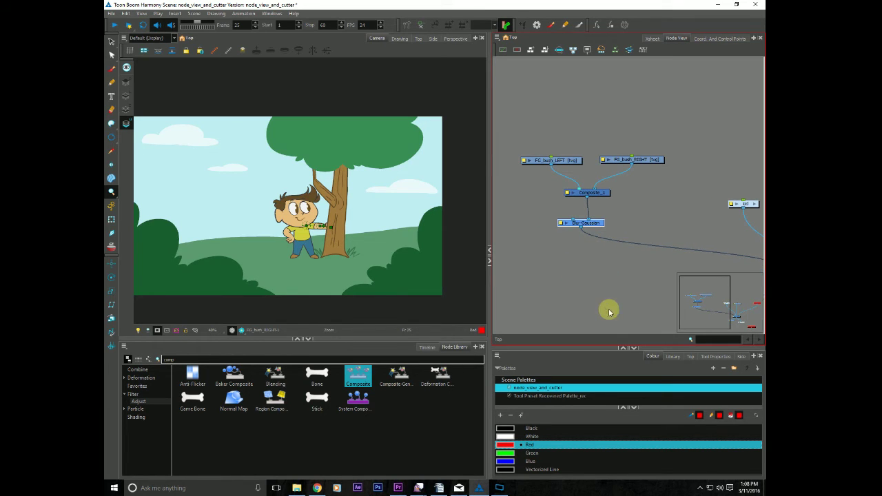
click(597, 223)
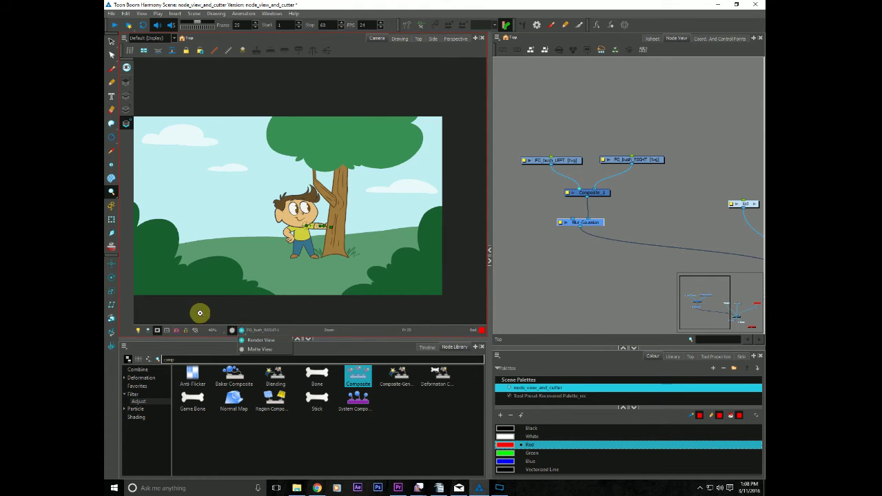
Turn on Render Preview and open the Blur-Gaussian node's properties.
click(241, 332)
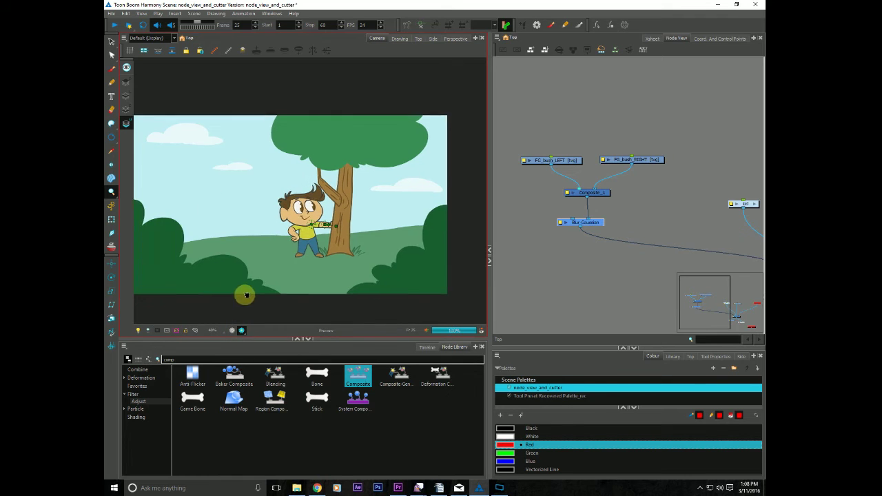
click(574, 246)
click(419, 319)
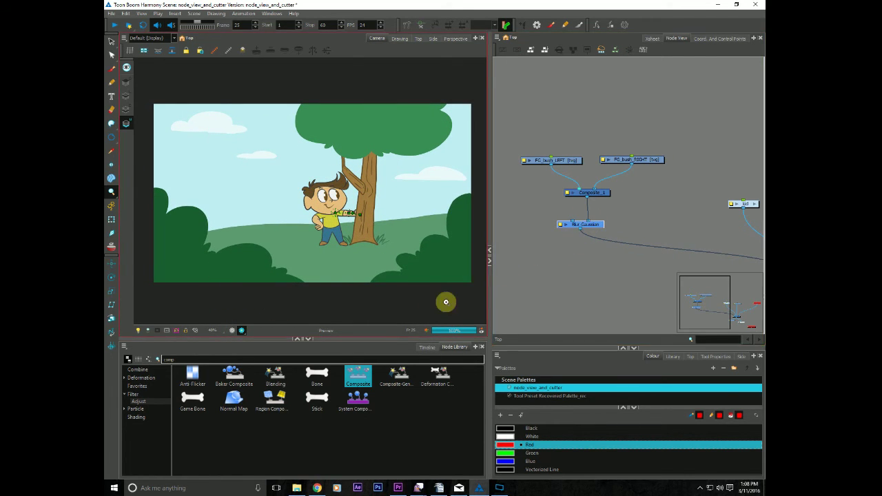
click(563, 226)
click(561, 226)
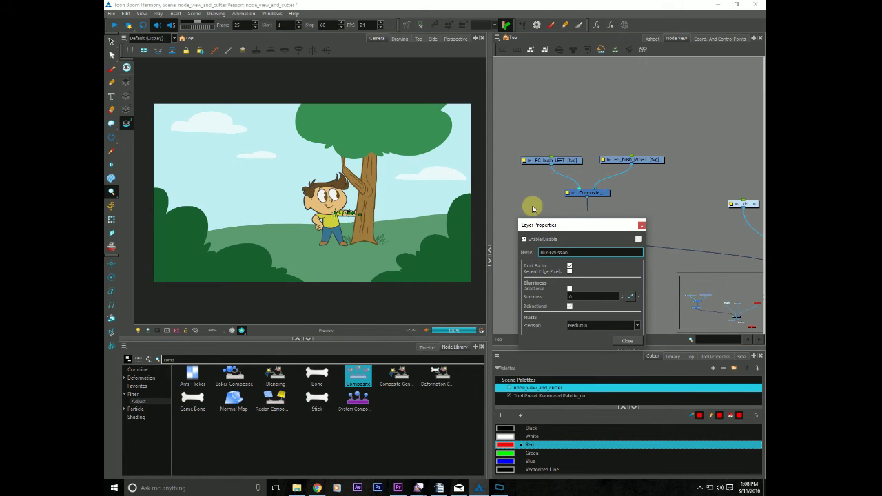
Make the Gaussian blur bidirectional with a blurriness of 3.2.
mouse_move(572, 297)
mouse_down()
mouse_move(620, 297)
mouse_move(620, 244)
mouse_move(630, 266)
mouse_up()
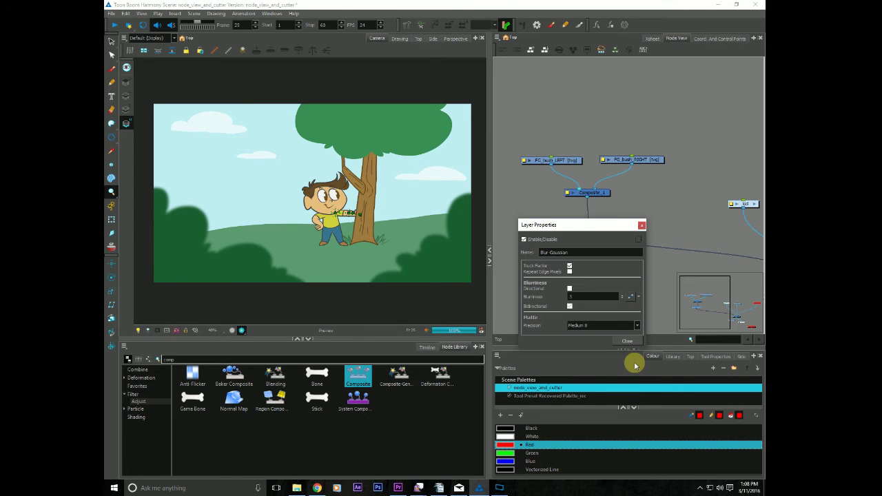
click(569, 306)
drag(620, 297, 631, 297)
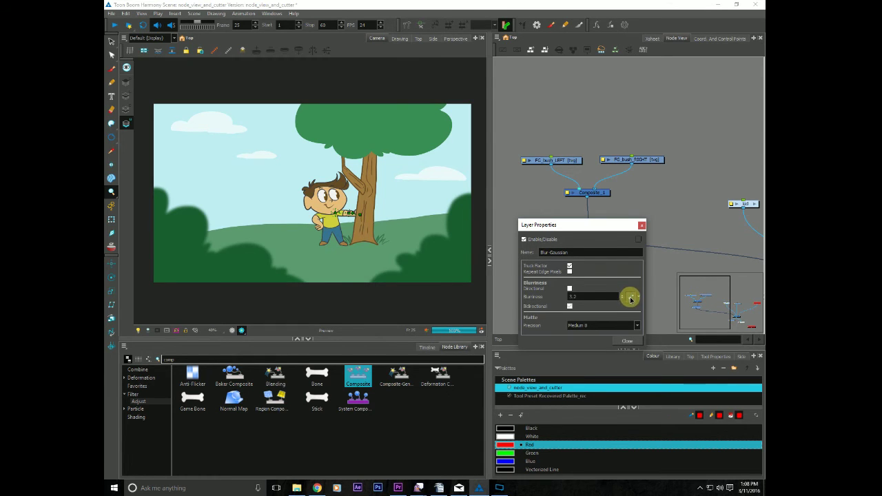
Unlink the blurriness from its animation function and close the blur properties.
click(630, 297)
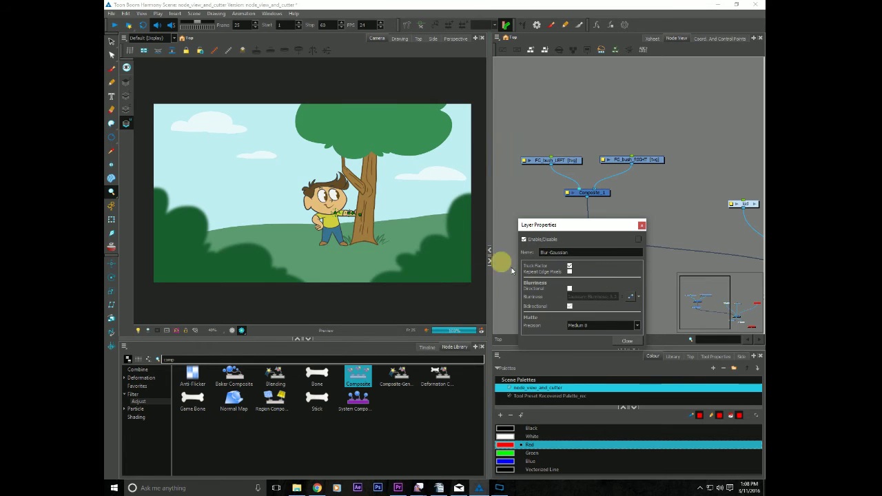
click(629, 298)
drag(421, 165, 536, 198)
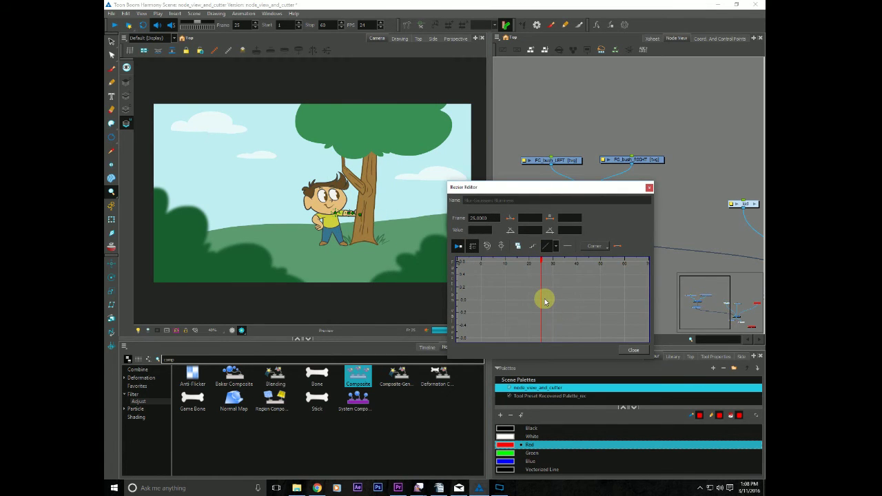
click(633, 350)
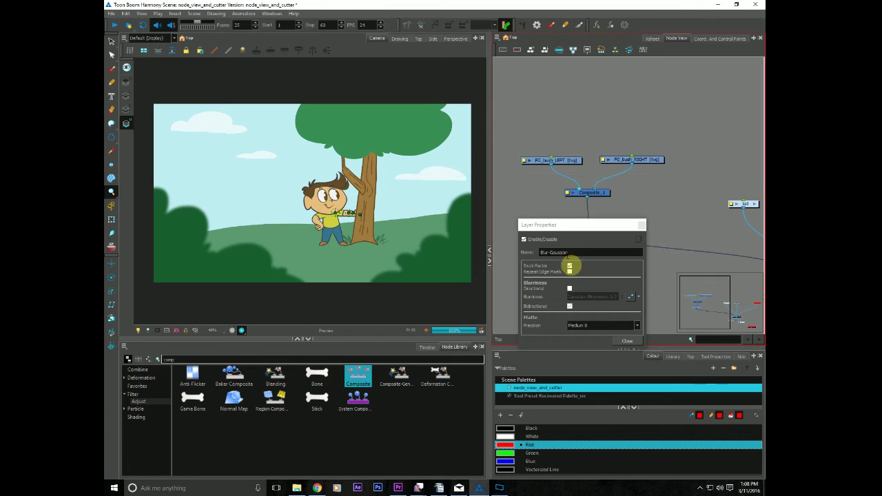
click(639, 301)
click(644, 343)
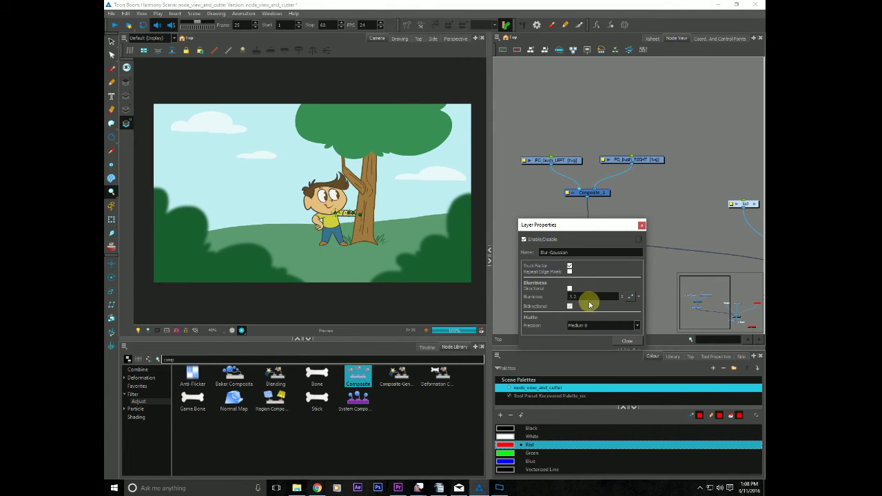
click(623, 343)
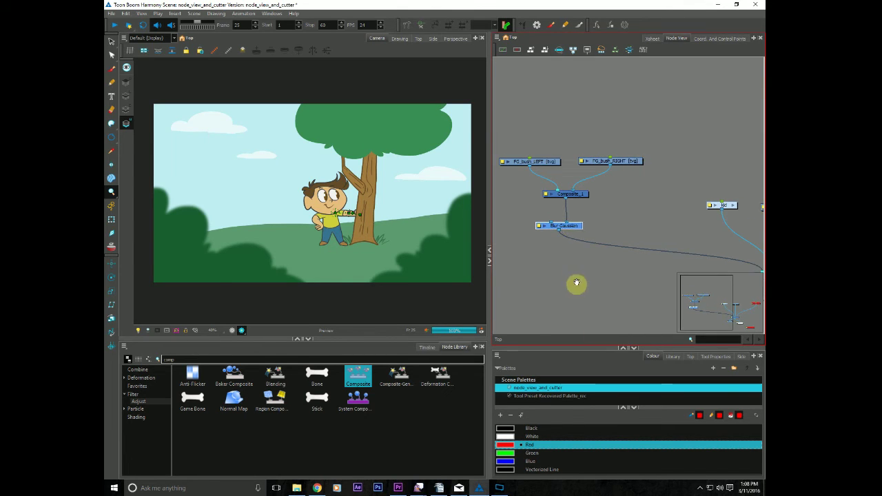
Move the Blur-Gaussian and Composite_1 nodes lower and the kid node up-left.
drag(578, 232, 582, 263)
drag(583, 194, 584, 217)
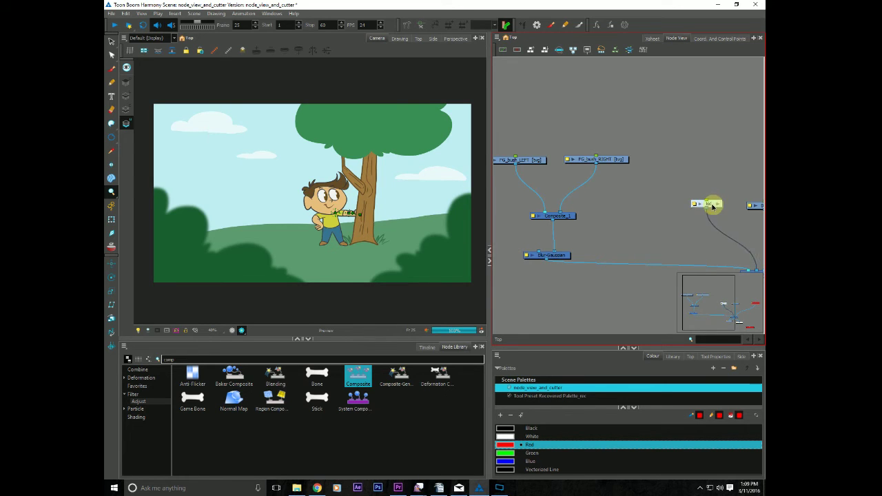
drag(709, 201, 688, 162)
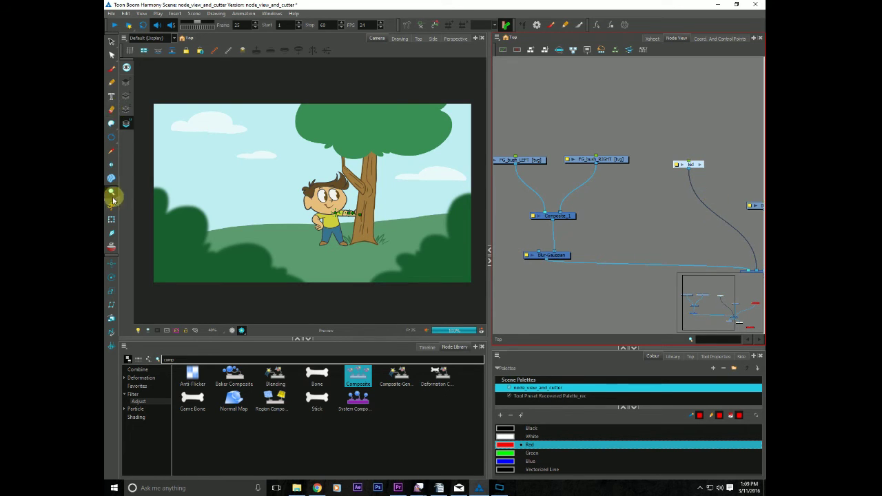
Scale up the kid and shift him down-left behind the blurred foreground bushes.
click(111, 219)
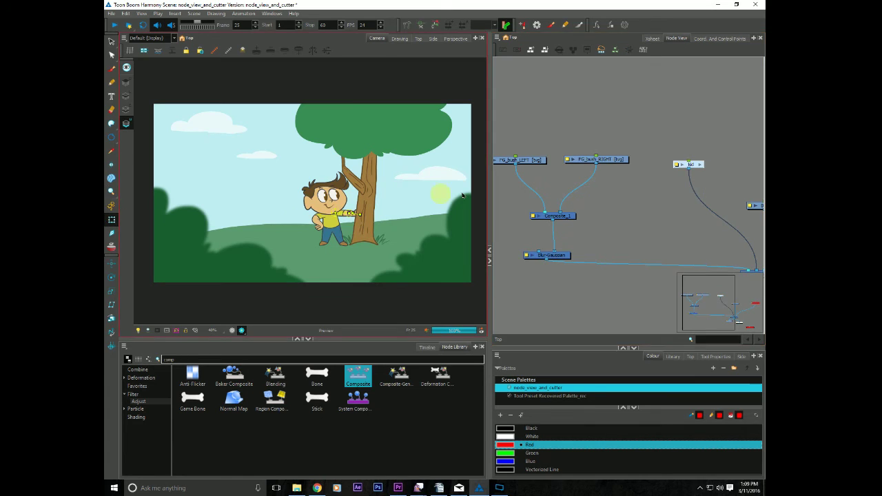
click(661, 206)
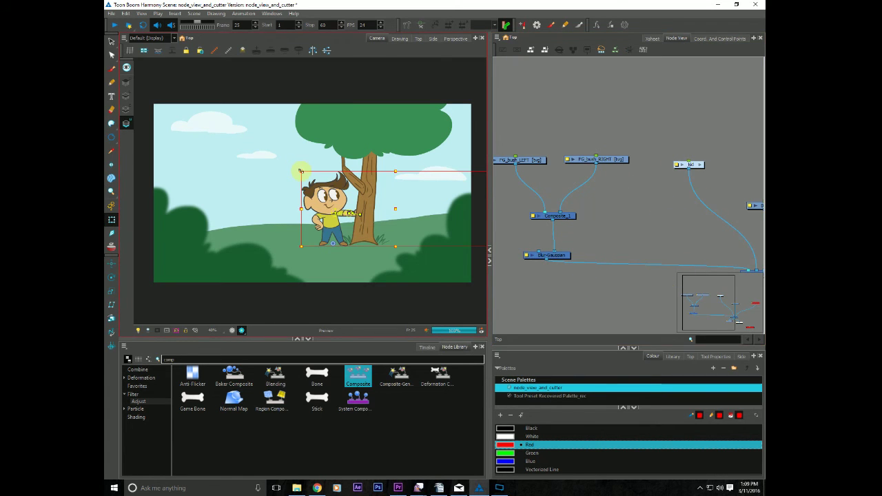
drag(301, 170, 277, 117)
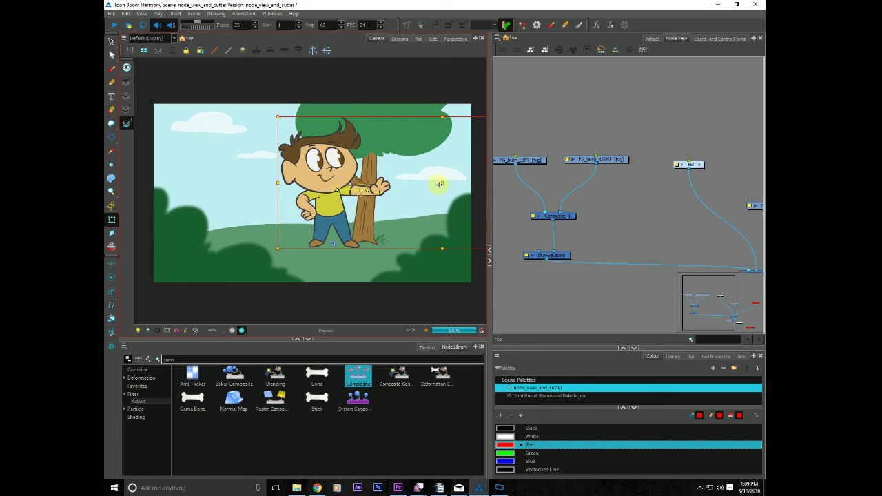
drag(439, 184, 320, 236)
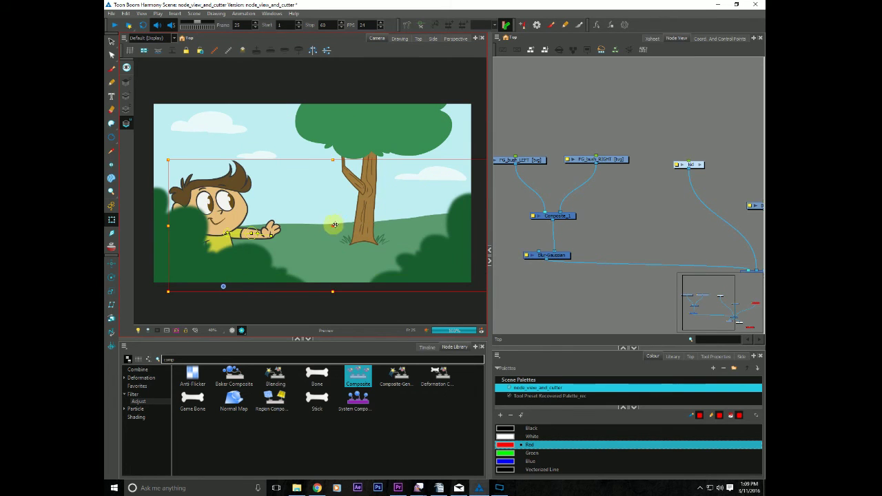
drag(341, 224, 380, 225)
click(590, 301)
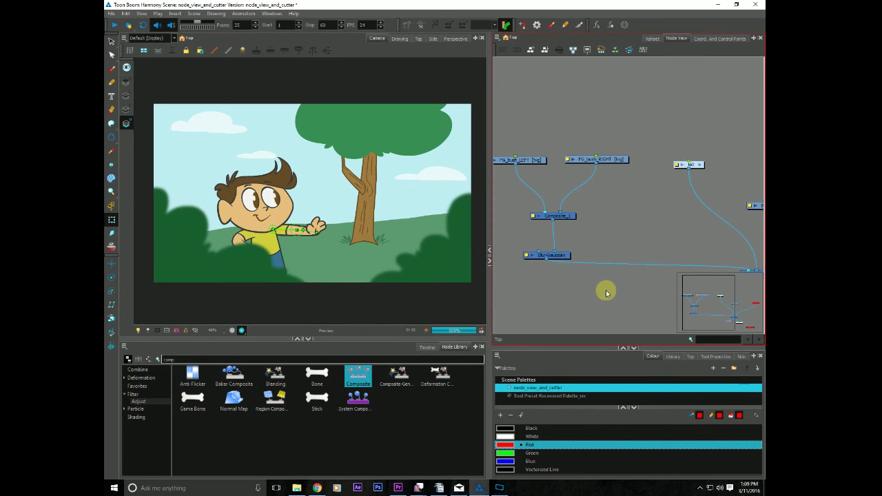
mouse_move(687, 199)
mouse_down()
mouse_move(677, 173)
mouse_move(563, 183)
mouse_up()
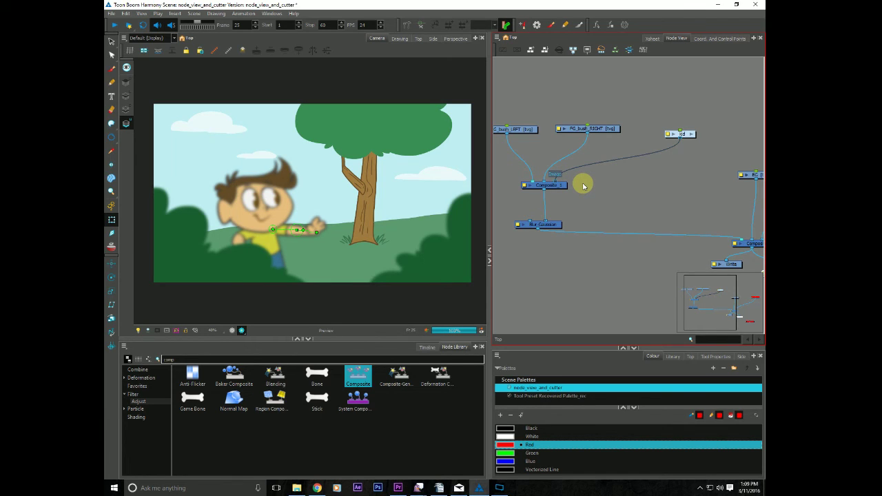
mouse_move(568, 242)
mouse_down()
mouse_move(566, 198)
mouse_move(641, 255)
mouse_up()
click(591, 207)
scroll(591, 207, down, 5)
scroll(612, 195, up, 1)
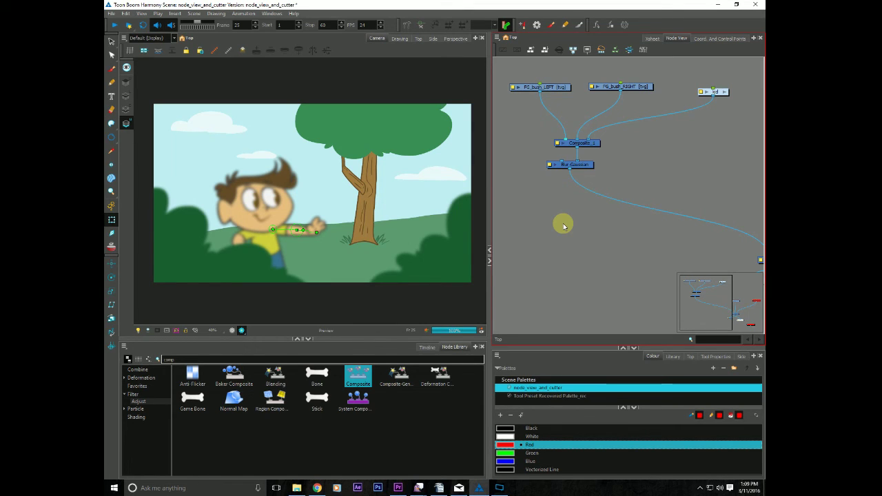
Clear the 'comp' search and add a Greyscale node directly under Blur-Gaussian.
click(181, 359)
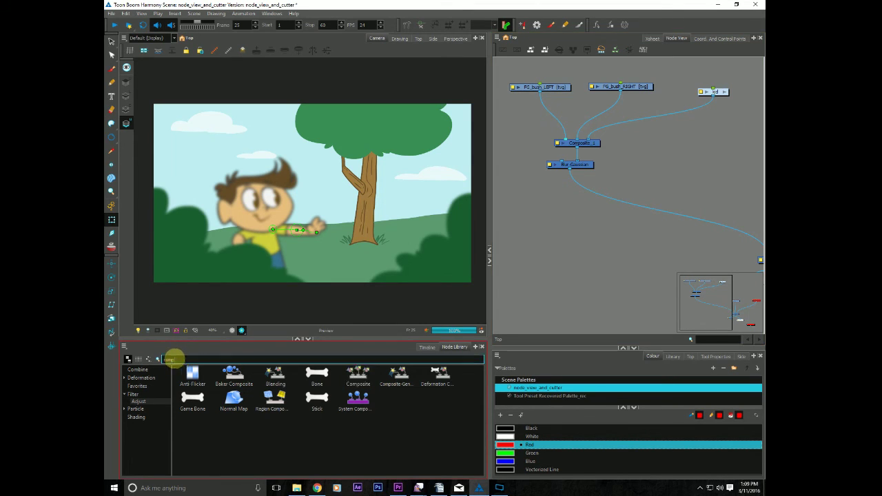
double_click(166, 359)
key(BackSpace)
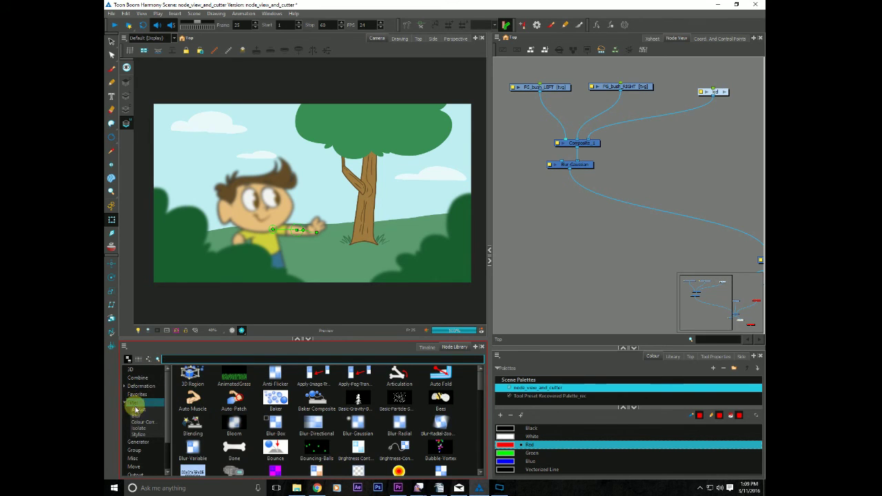
click(138, 422)
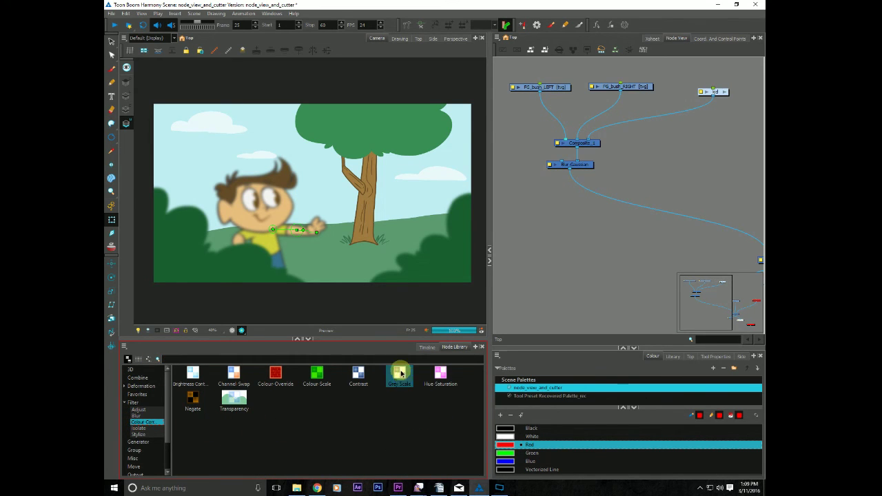
drag(398, 376, 593, 198)
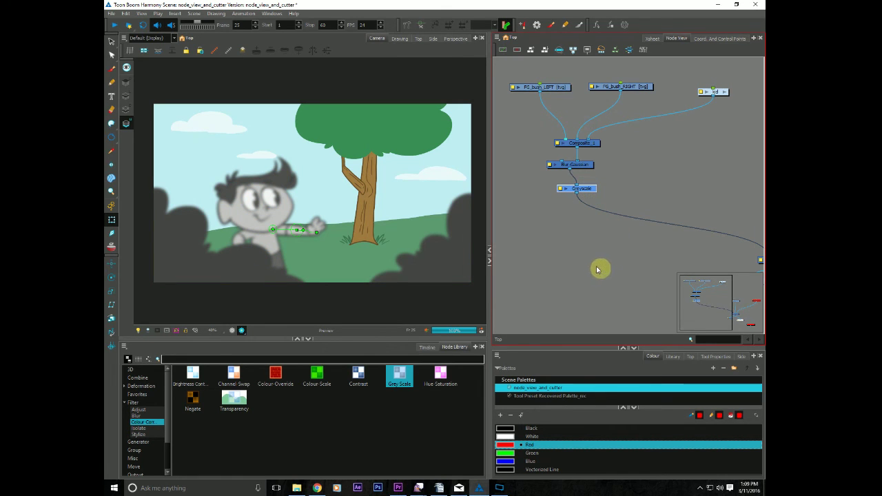
drag(587, 266, 595, 274)
drag(596, 198, 588, 194)
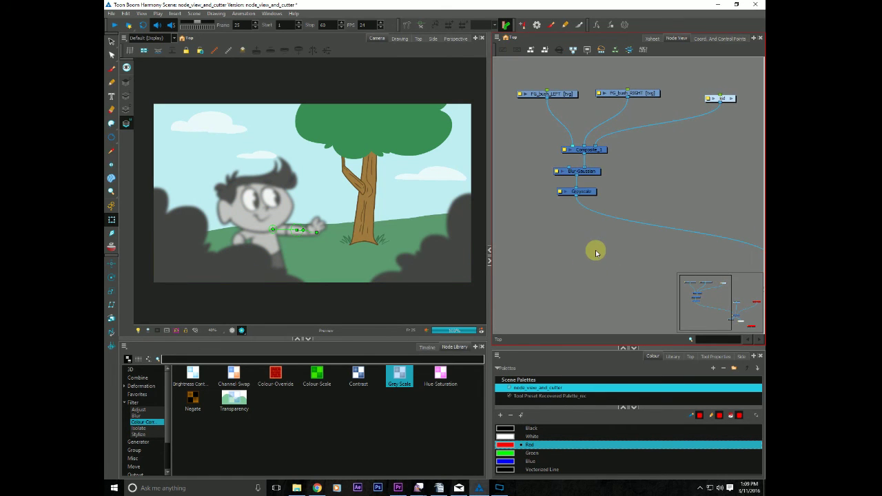
Add a Cutter below Greyscale, matted by a new 'mask' drawing with a drawn shape.
click(136, 394)
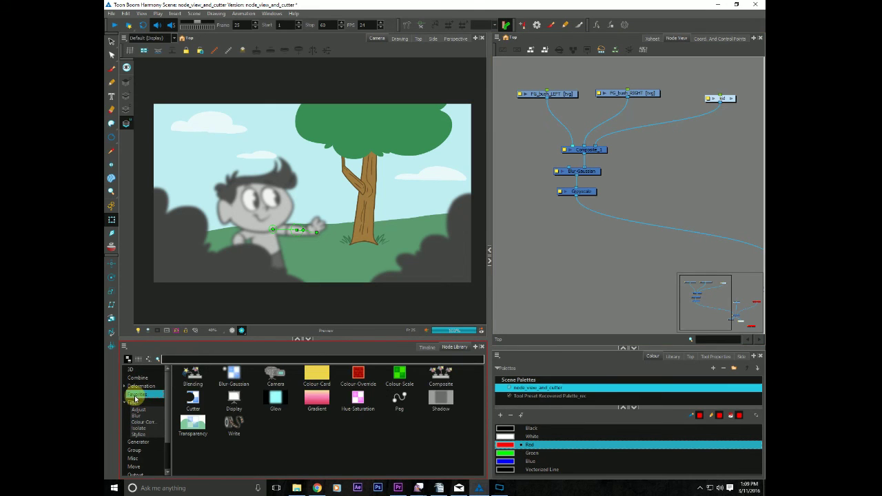
drag(197, 401, 594, 219)
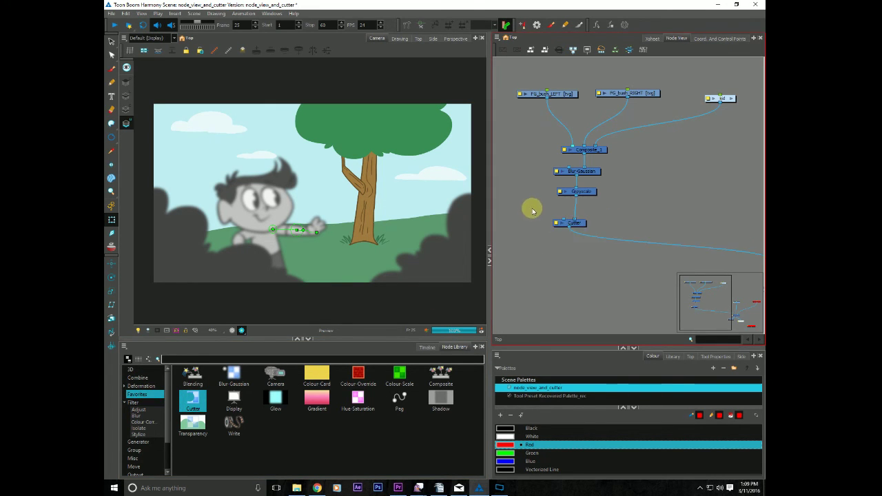
key(ctrl+r)
text(m)
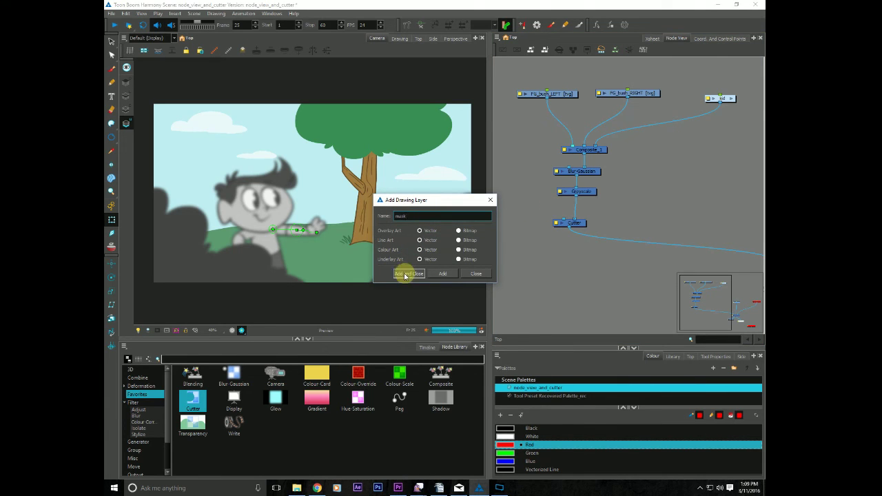
click(409, 274)
drag(521, 164, 563, 211)
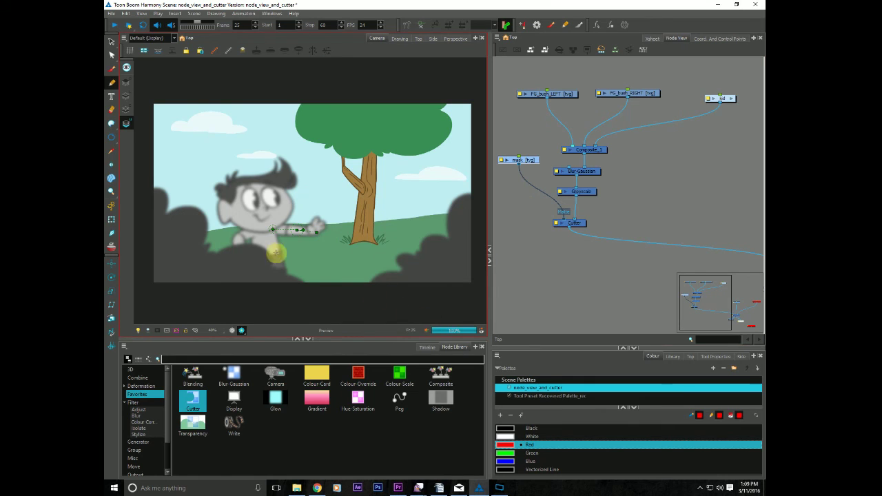
mouse_move(269, 216)
mouse_down()
mouse_move(272, 207)
mouse_move(457, 250)
mouse_move(261, 250)
mouse_move(260, 208)
mouse_move(279, 207)
mouse_up()
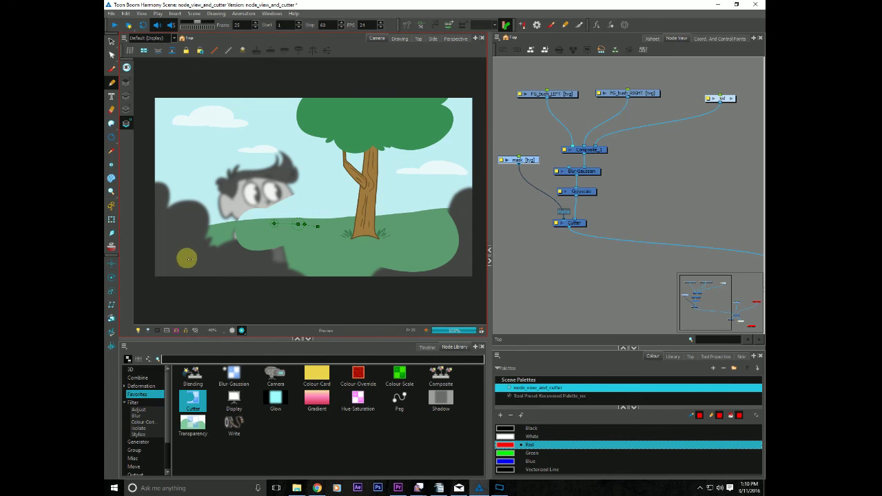
click(426, 347)
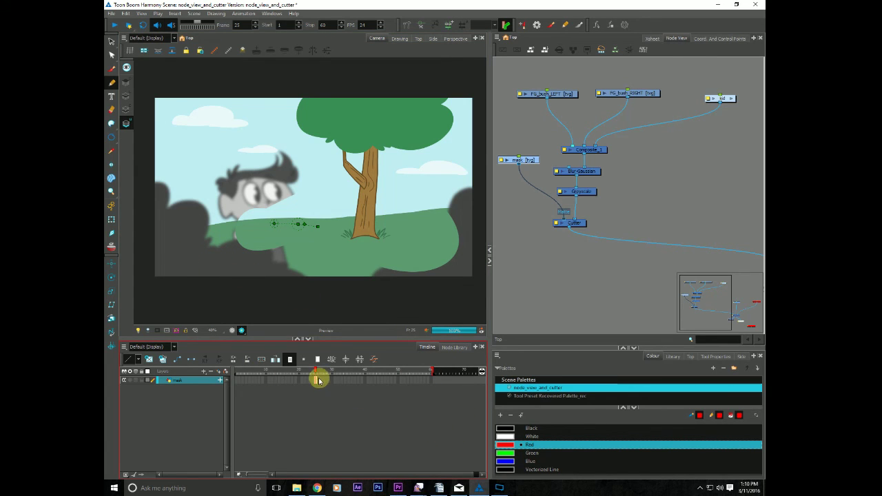
Keyframe the mask at frames 1 and 60, shifting it left on frame 1, then play it back.
mouse_move(236, 383)
mouse_down()
mouse_move(430, 385)
mouse_move(242, 384)
mouse_up()
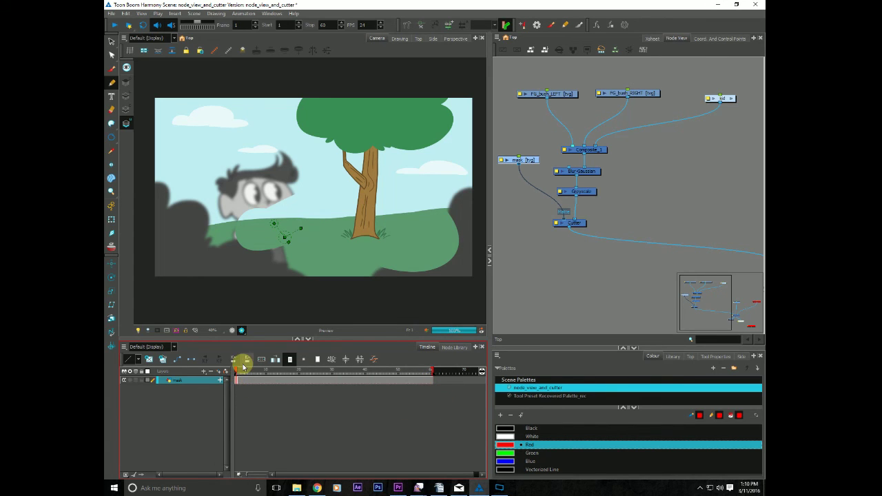
click(112, 219)
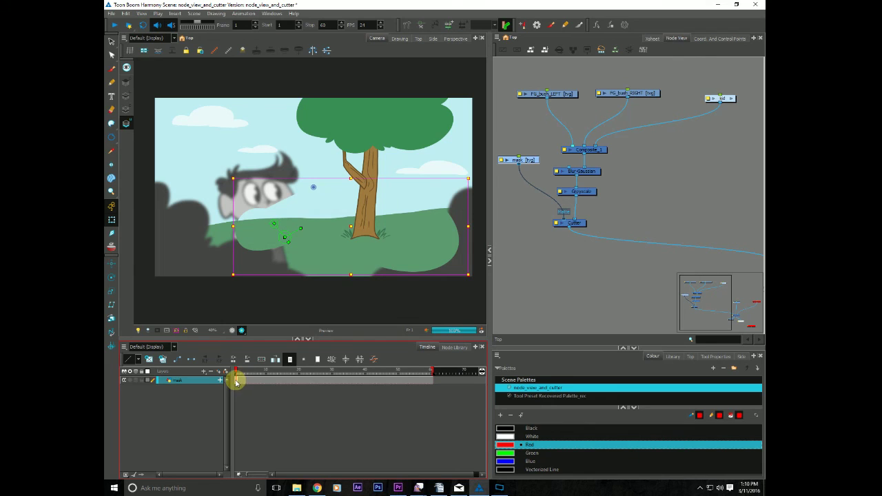
drag(236, 383, 431, 383)
click(276, 358)
click(233, 331)
click(237, 373)
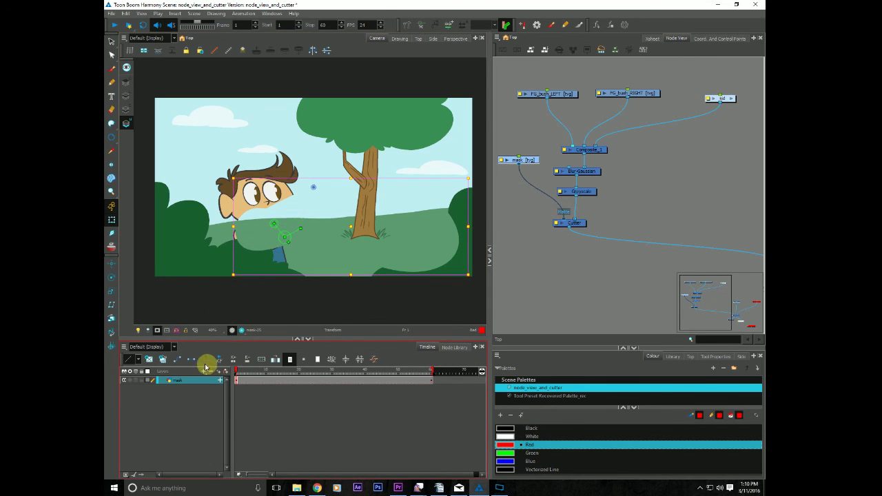
drag(335, 227, 230, 224)
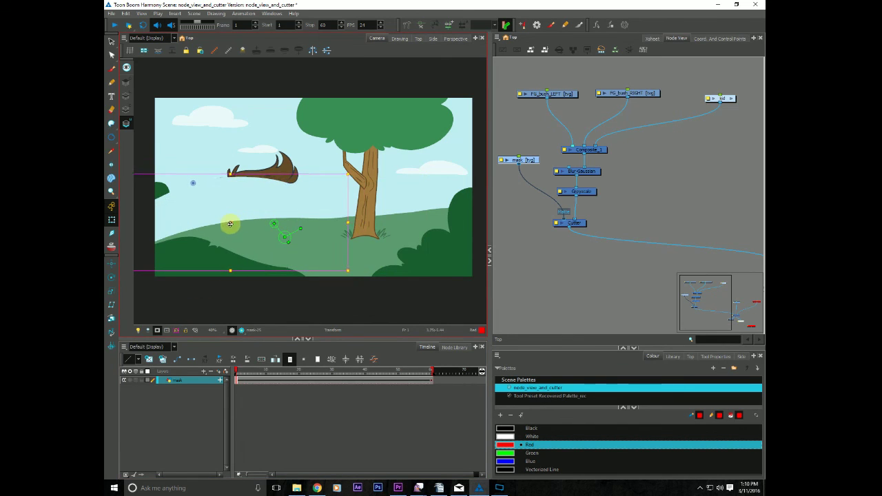
click(431, 379)
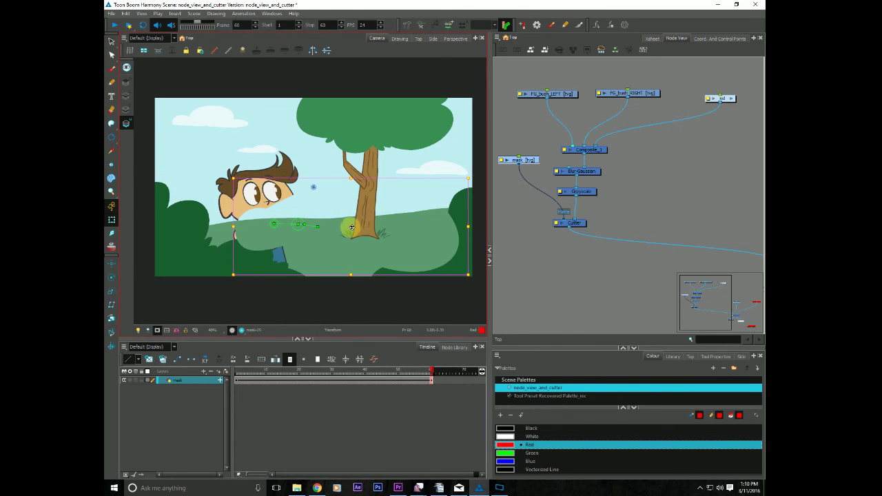
click(242, 366)
key(Return)
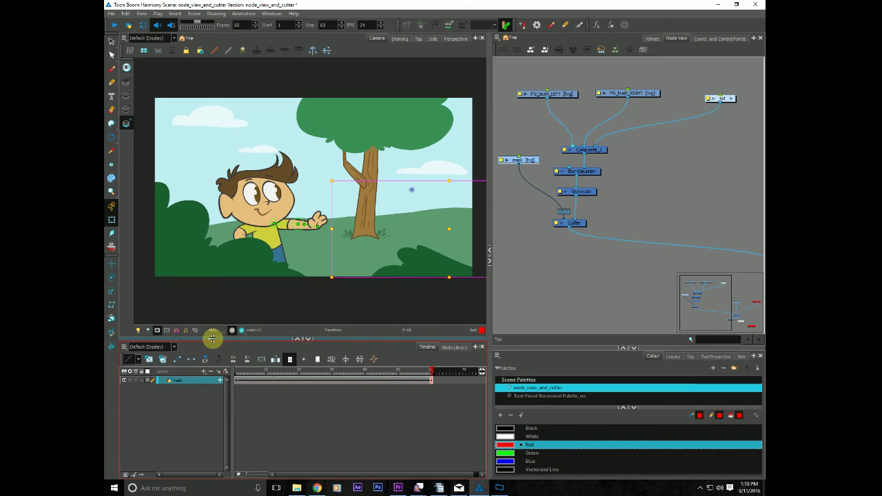
Add a deformation bone to the kid's arm and bend the arm at the shoulder.
click(567, 219)
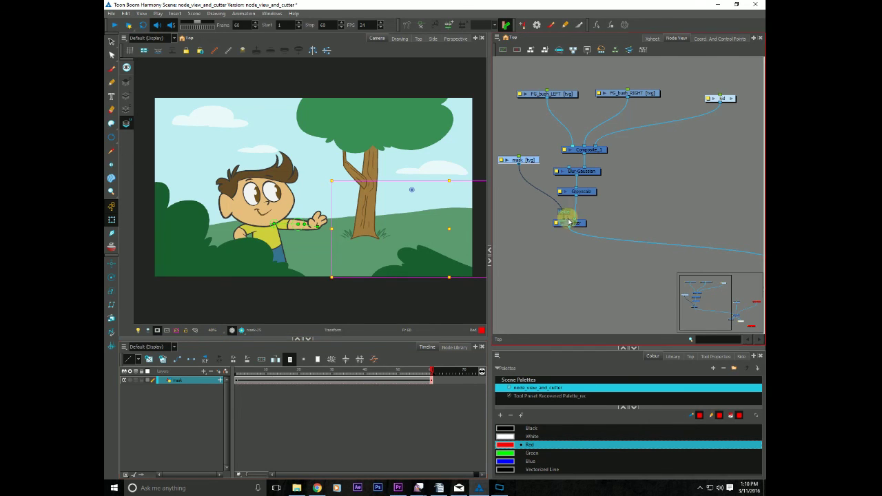
drag(567, 275, 561, 261)
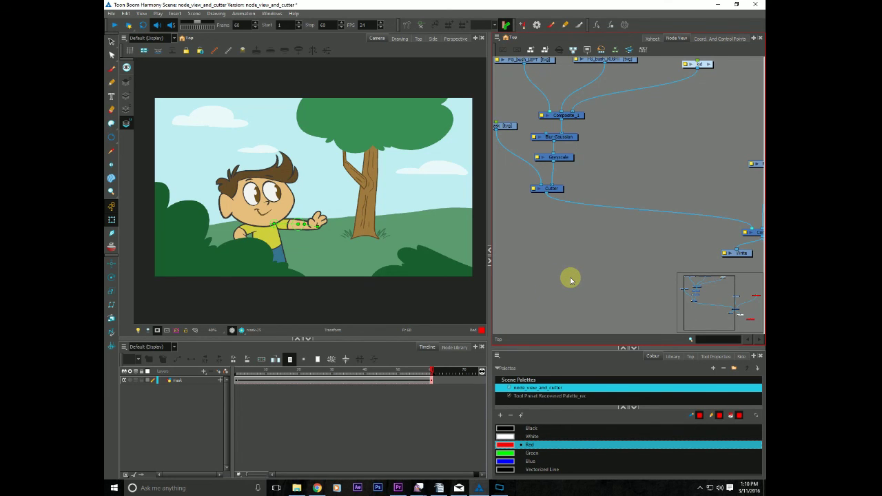
scroll(540, 261, up, 2)
click(116, 222)
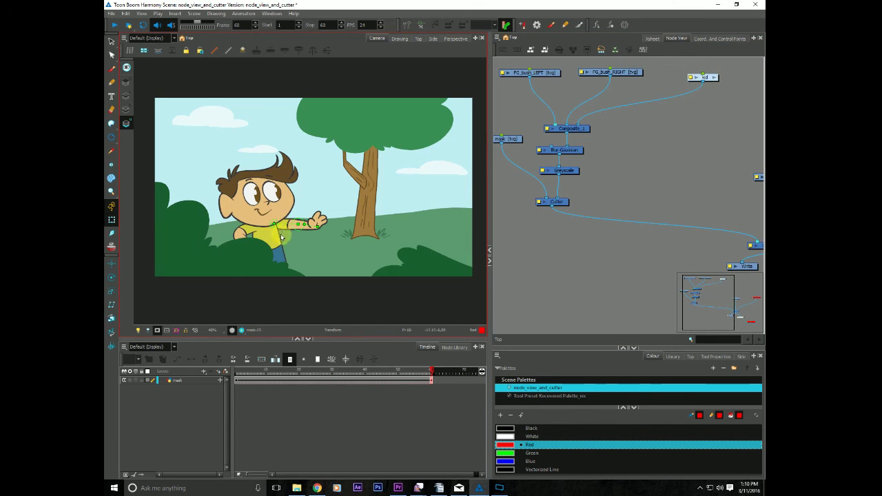
click(282, 224)
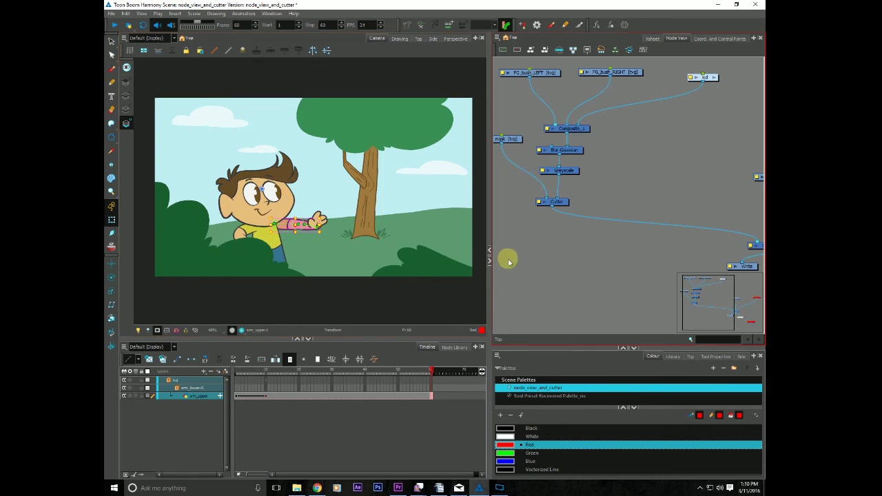
click(468, 252)
mouse_move(274, 225)
mouse_down()
mouse_move(285, 236)
mouse_move(304, 230)
mouse_up()
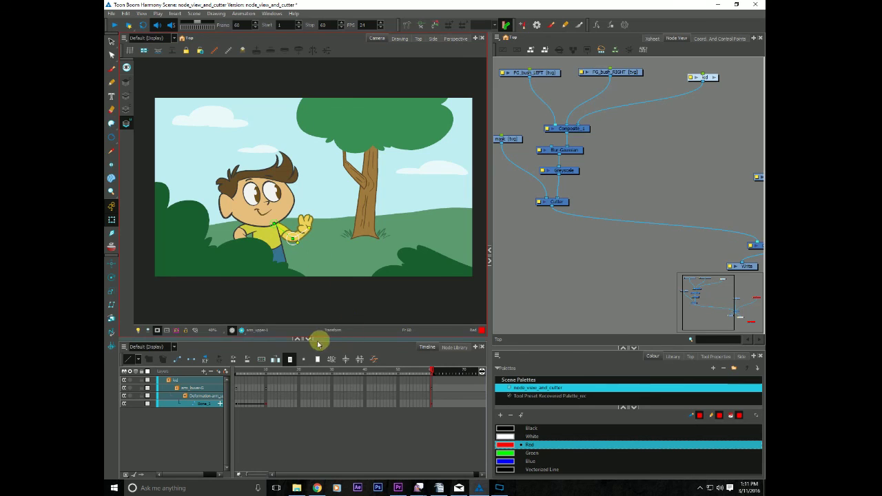